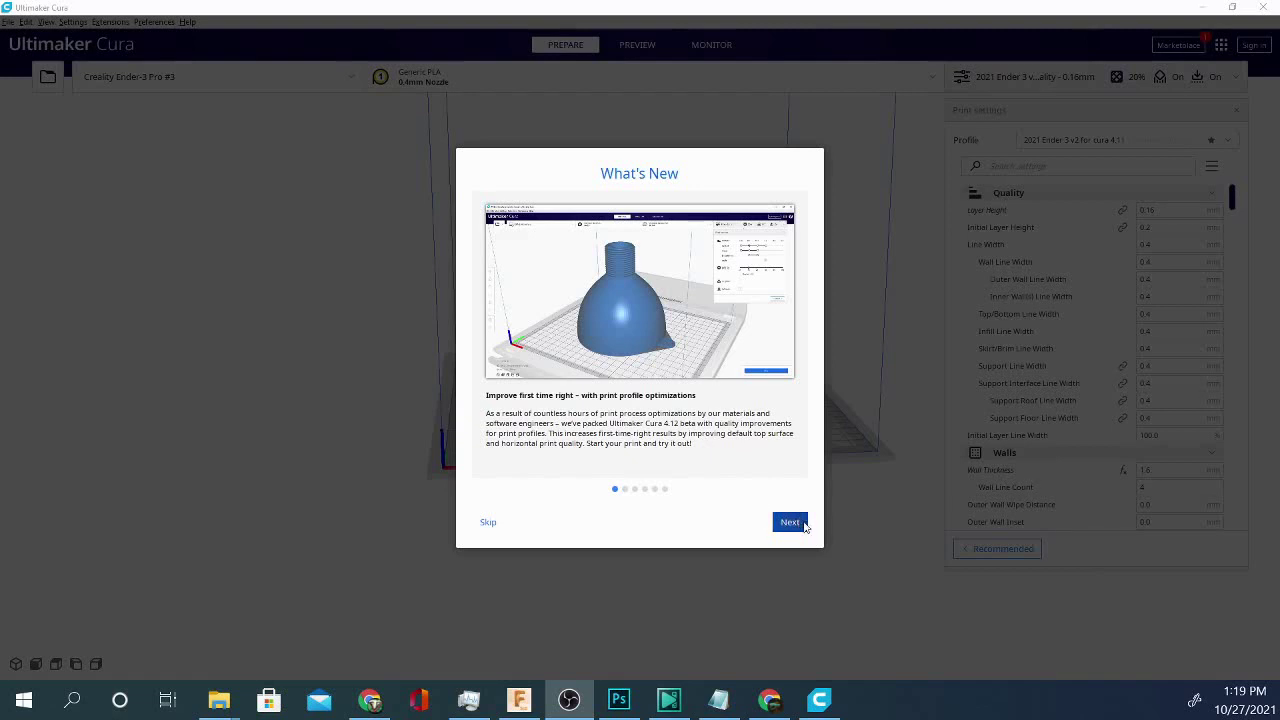
Step: Read through the What's New pages up to the final one, "There is a lot more..."
click(790, 523)
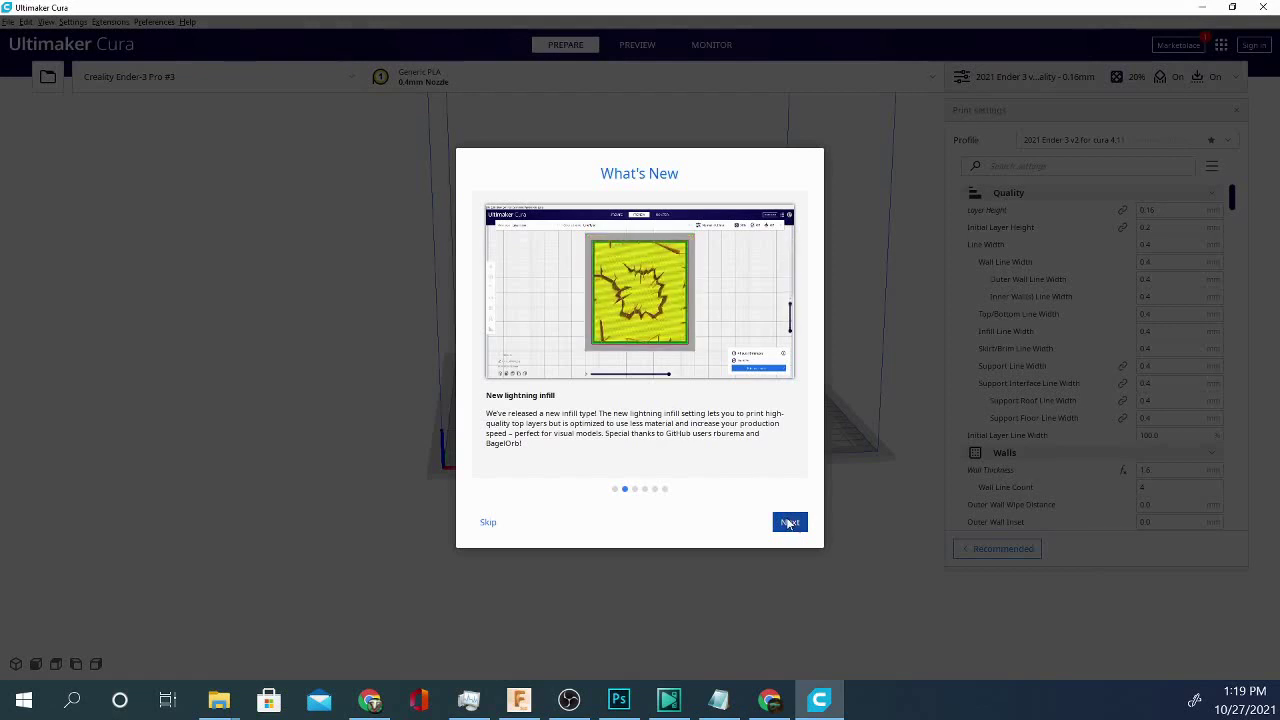
click(789, 522)
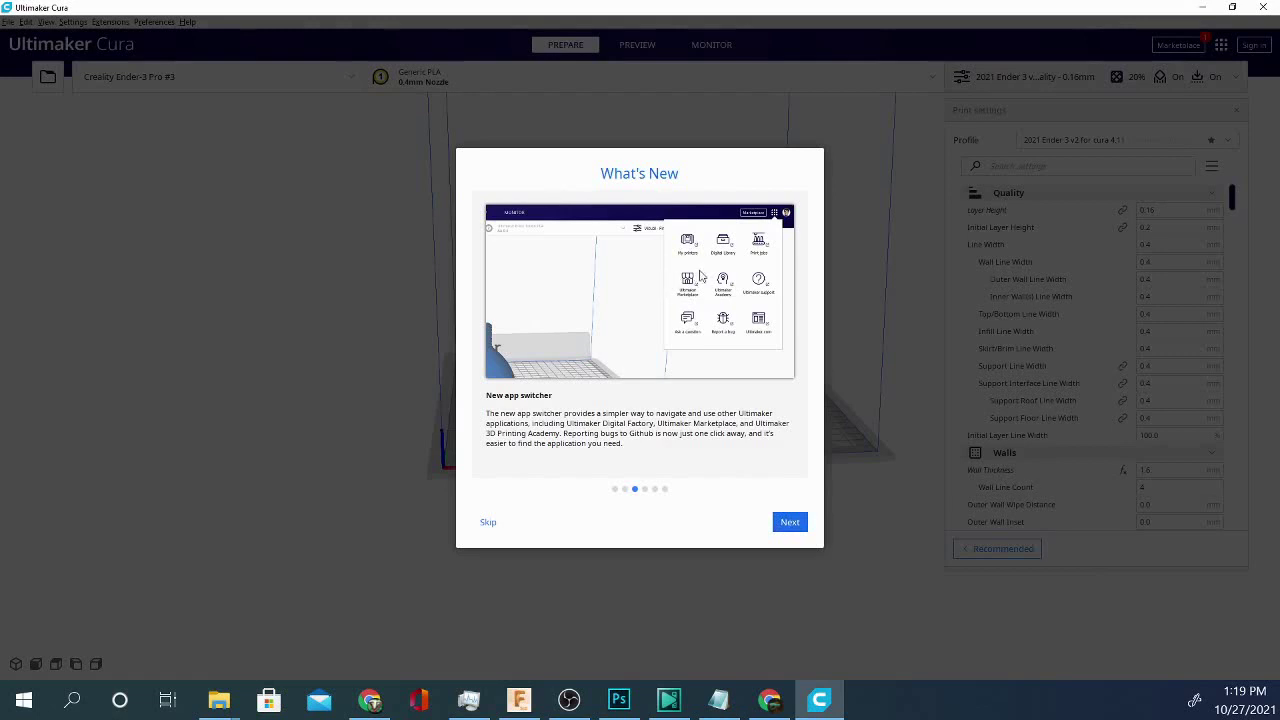
click(799, 531)
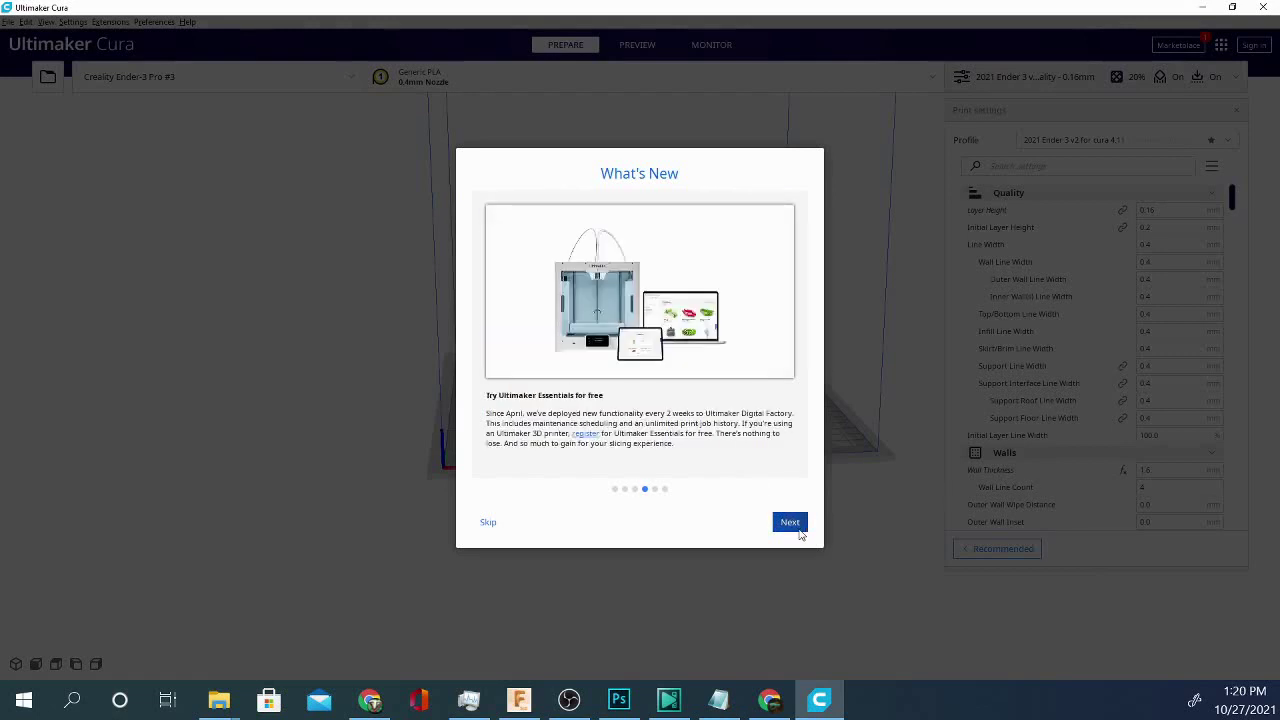
click(799, 533)
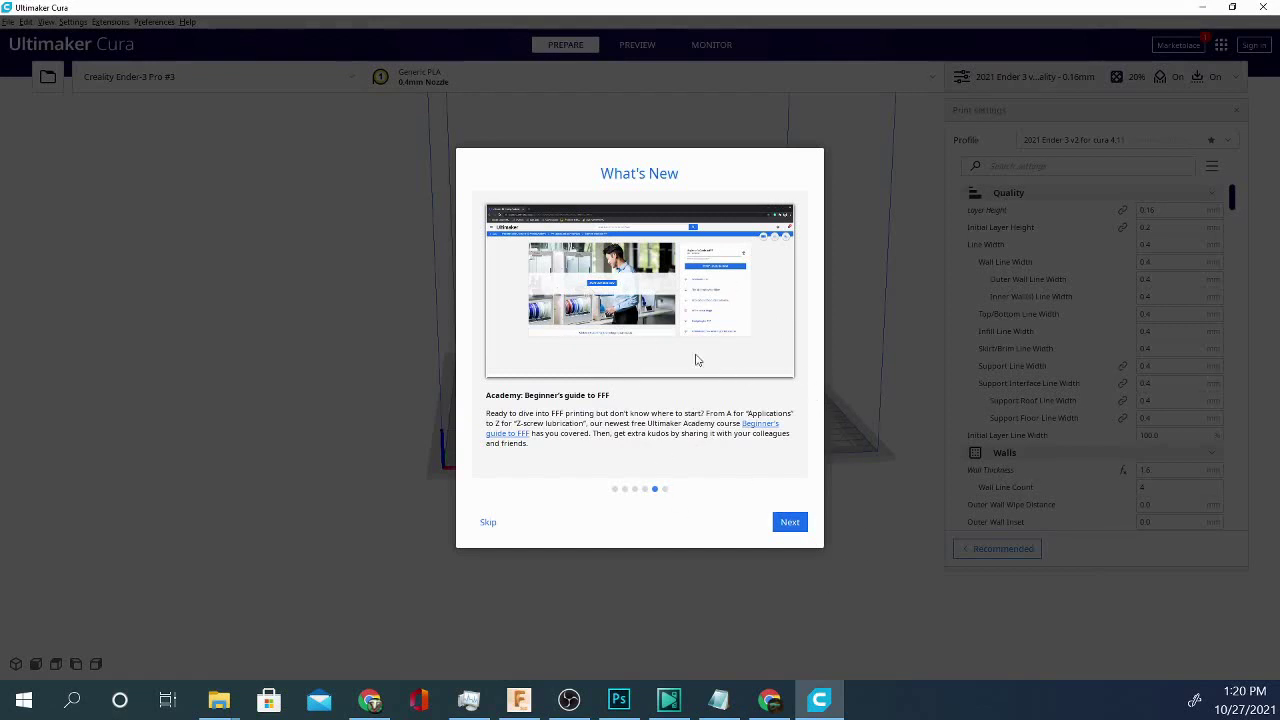
click(789, 525)
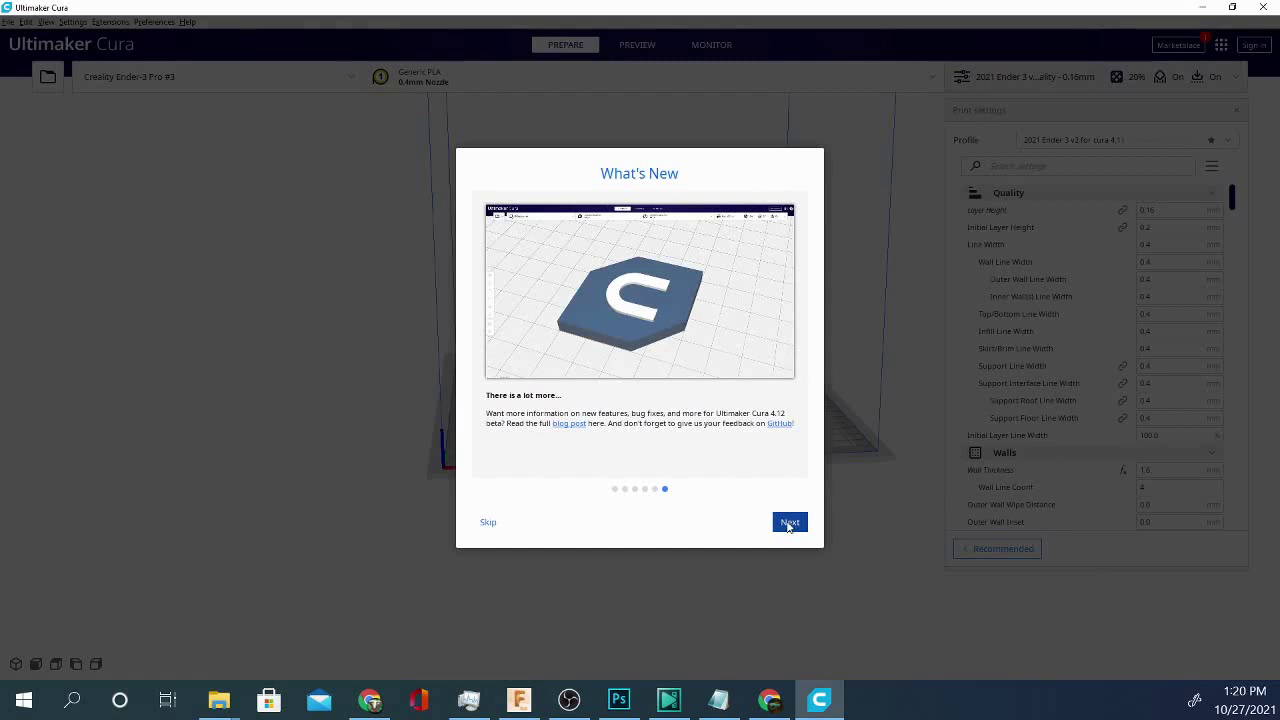
Step: Switch to the Cura 4.12 beta article in Chrome and highlight the "Faster start-up" item in the list of improvements
click(372, 699)
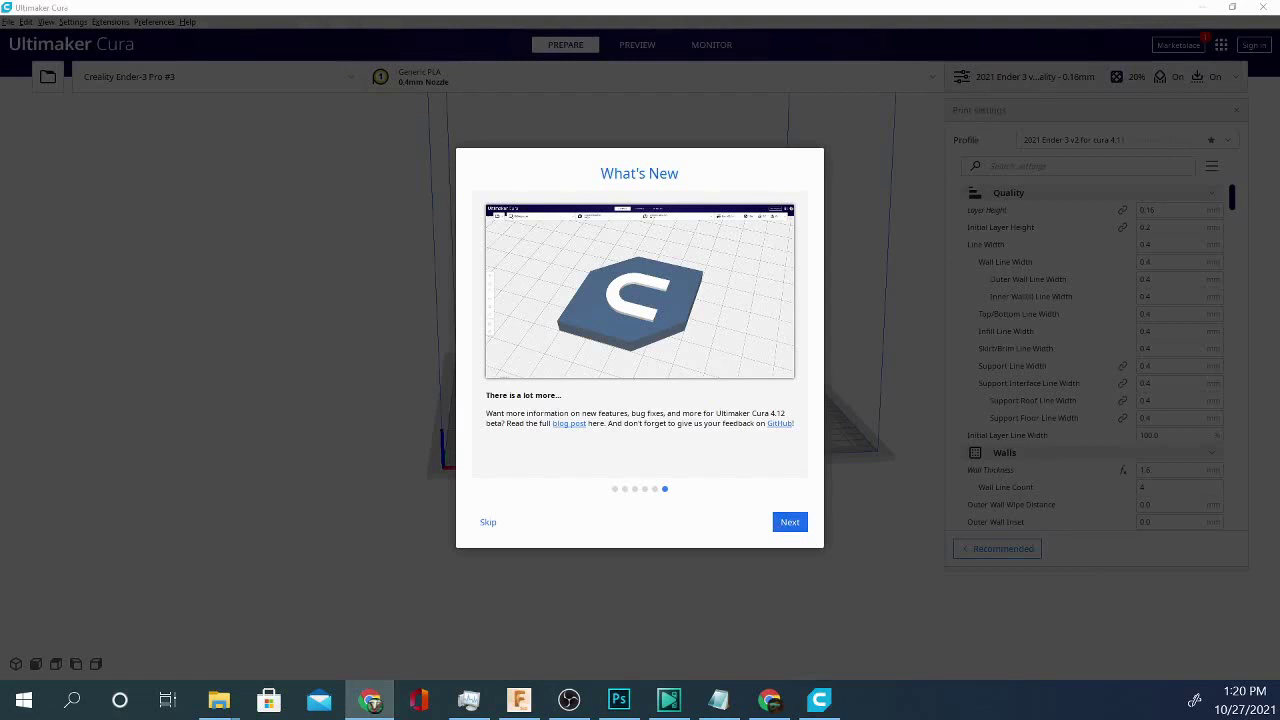
scroll(345, 357, down, 2)
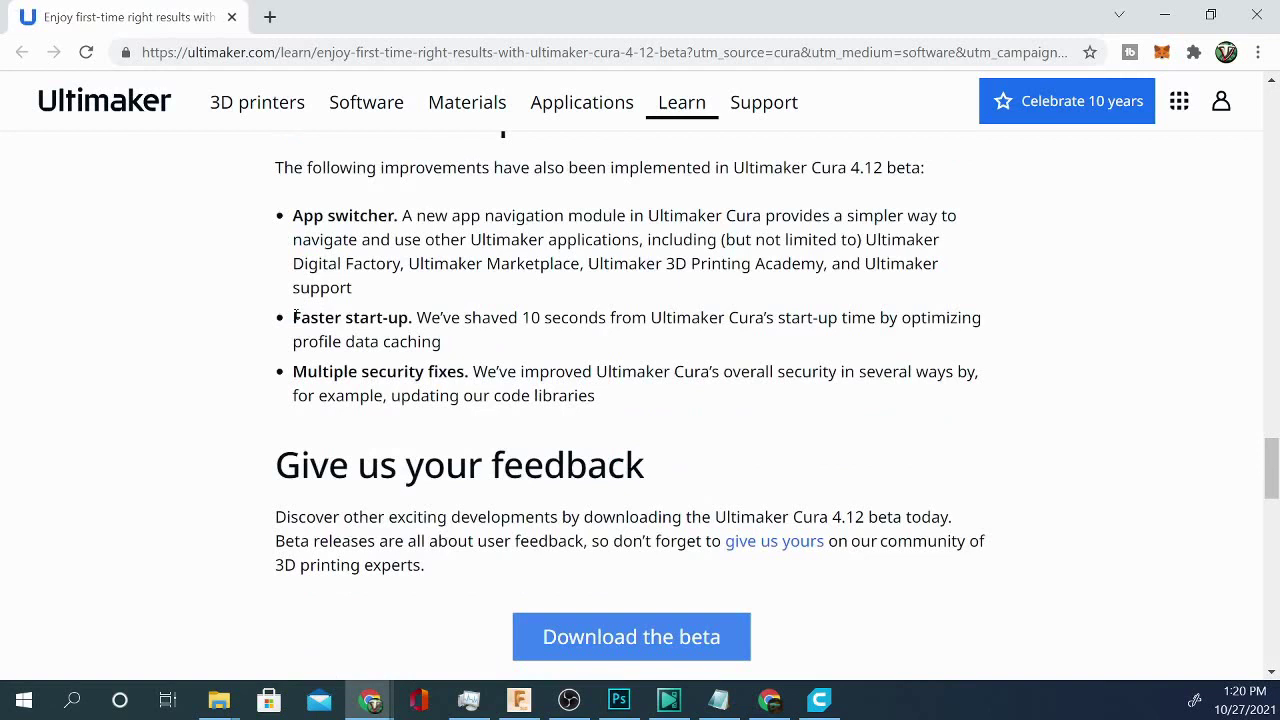
drag(292, 317, 1015, 349)
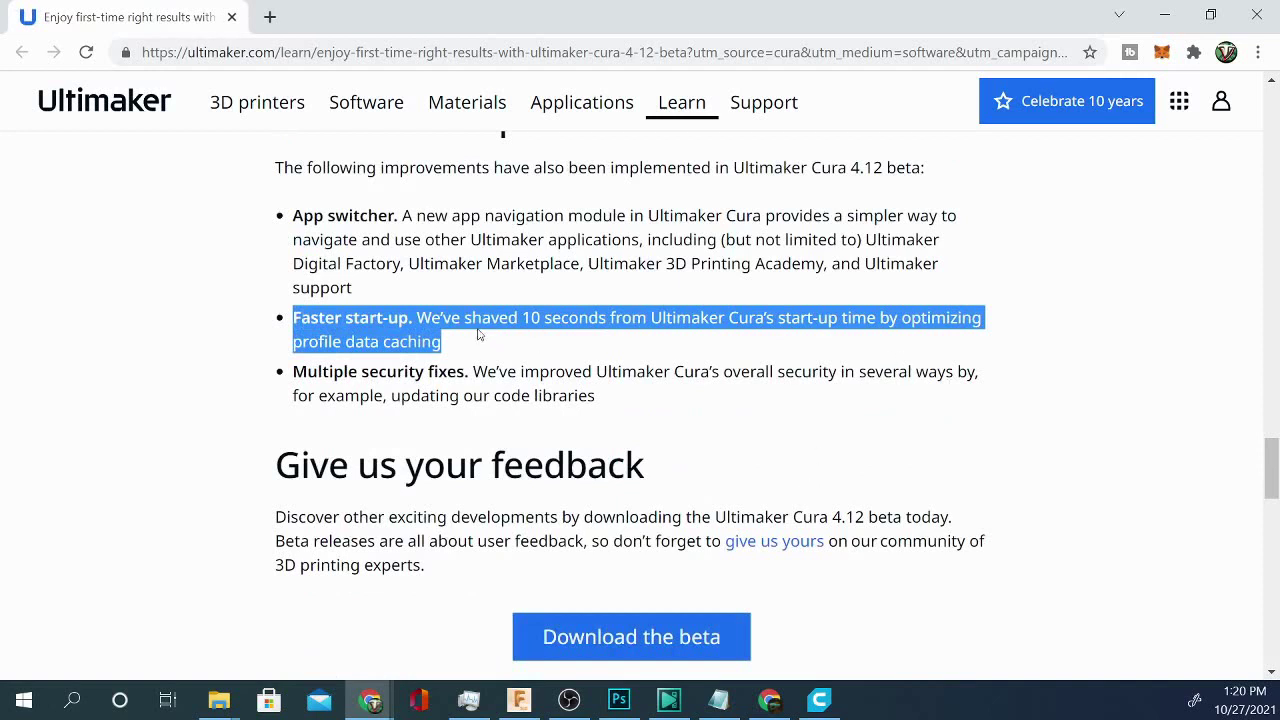
Step: Restart Ultimaker Cura by closing its open window, searching Windows for "cura" and launching the app again
click(819, 700)
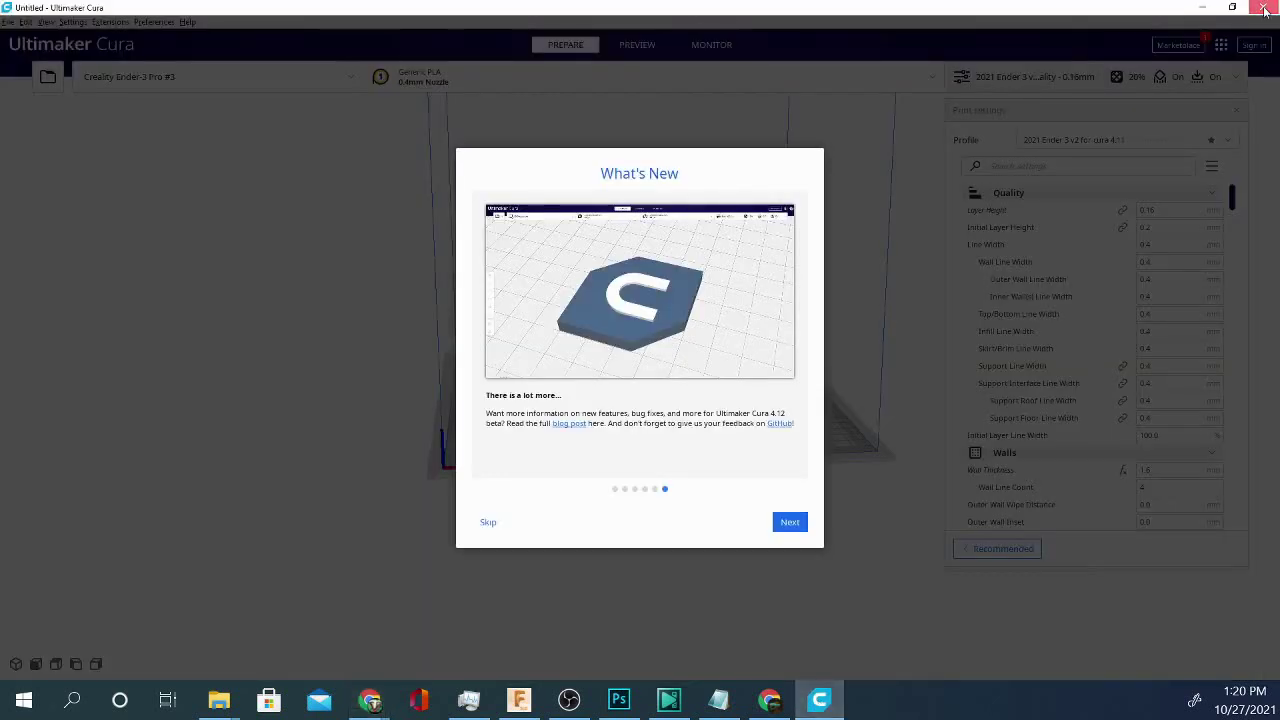
click(1265, 10)
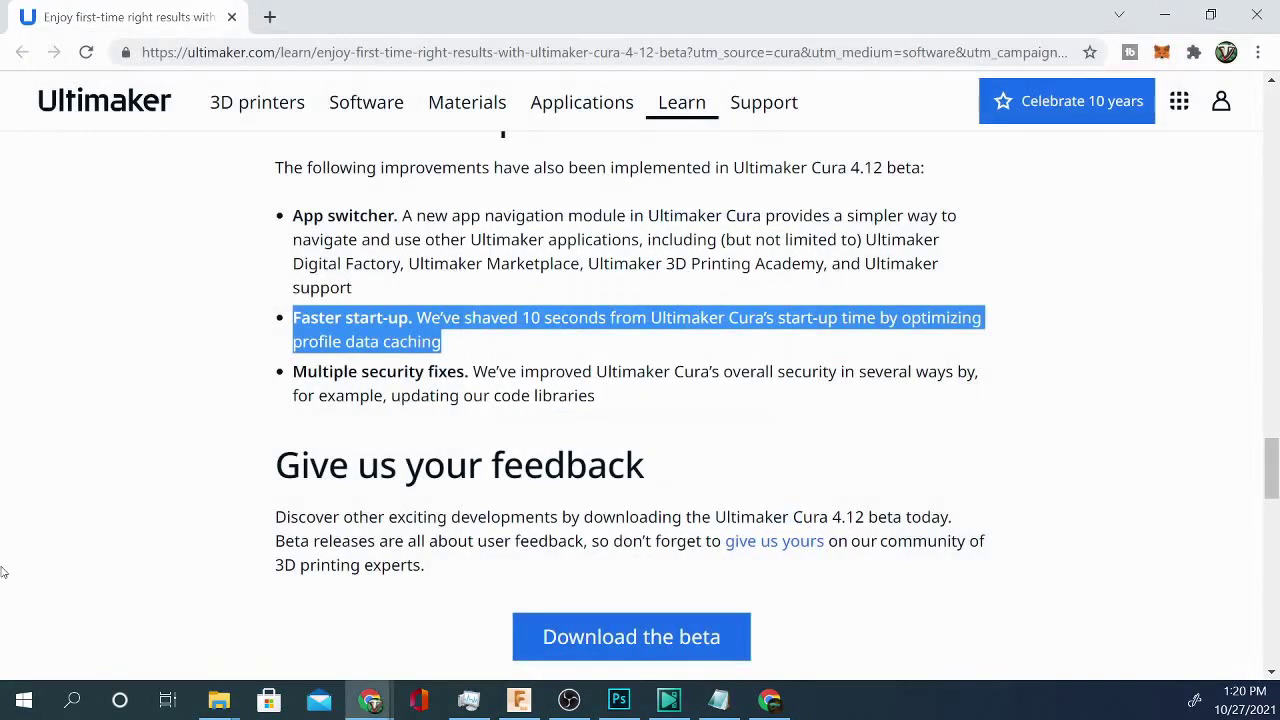
click(70, 700)
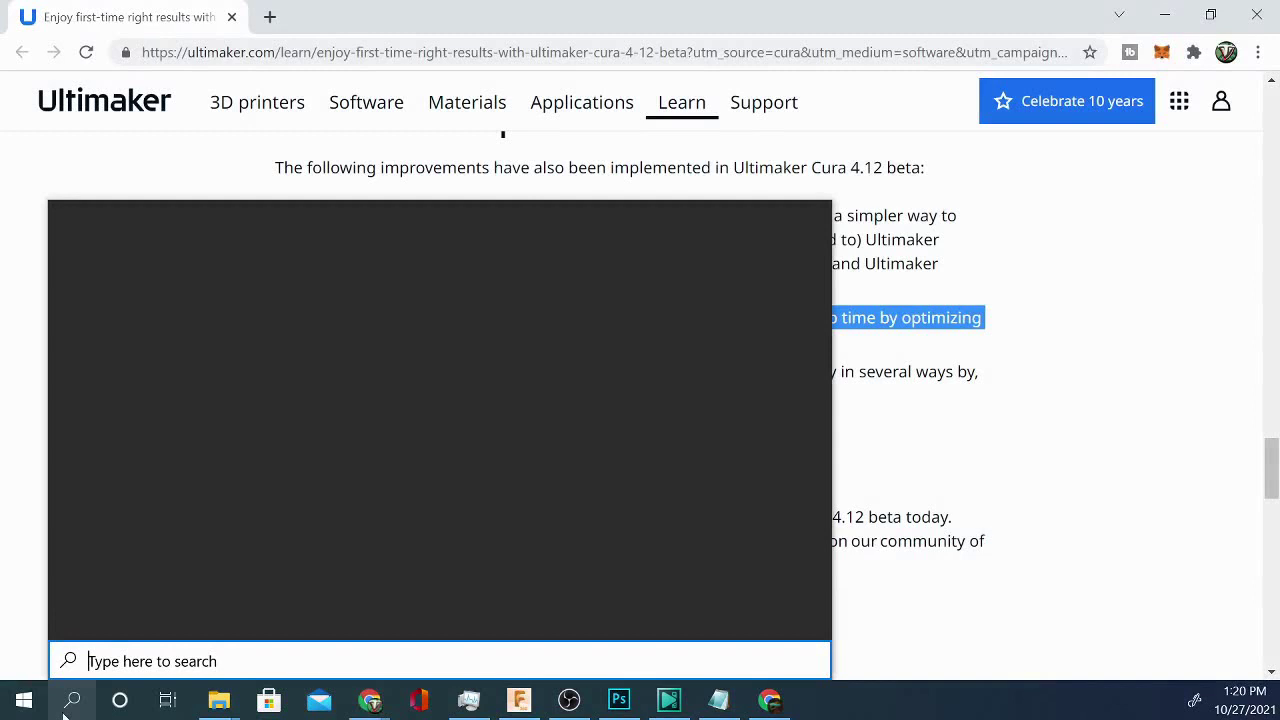
text(cura)
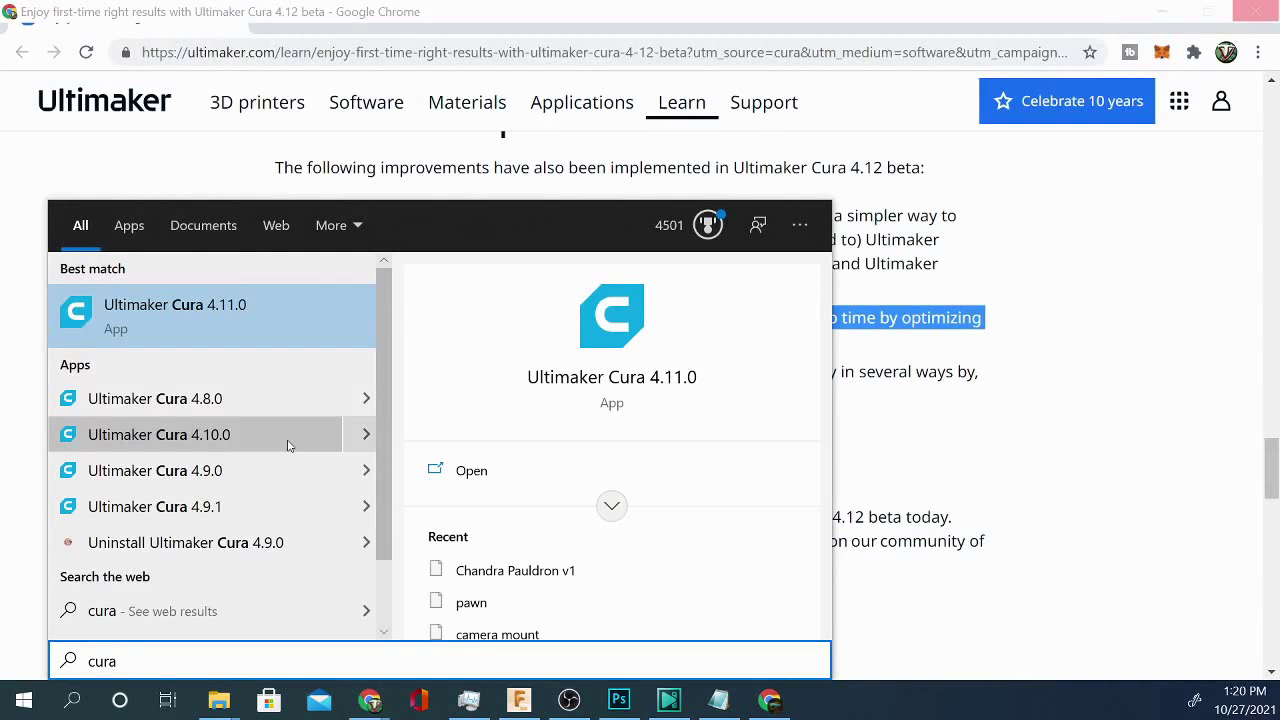
click(240, 308)
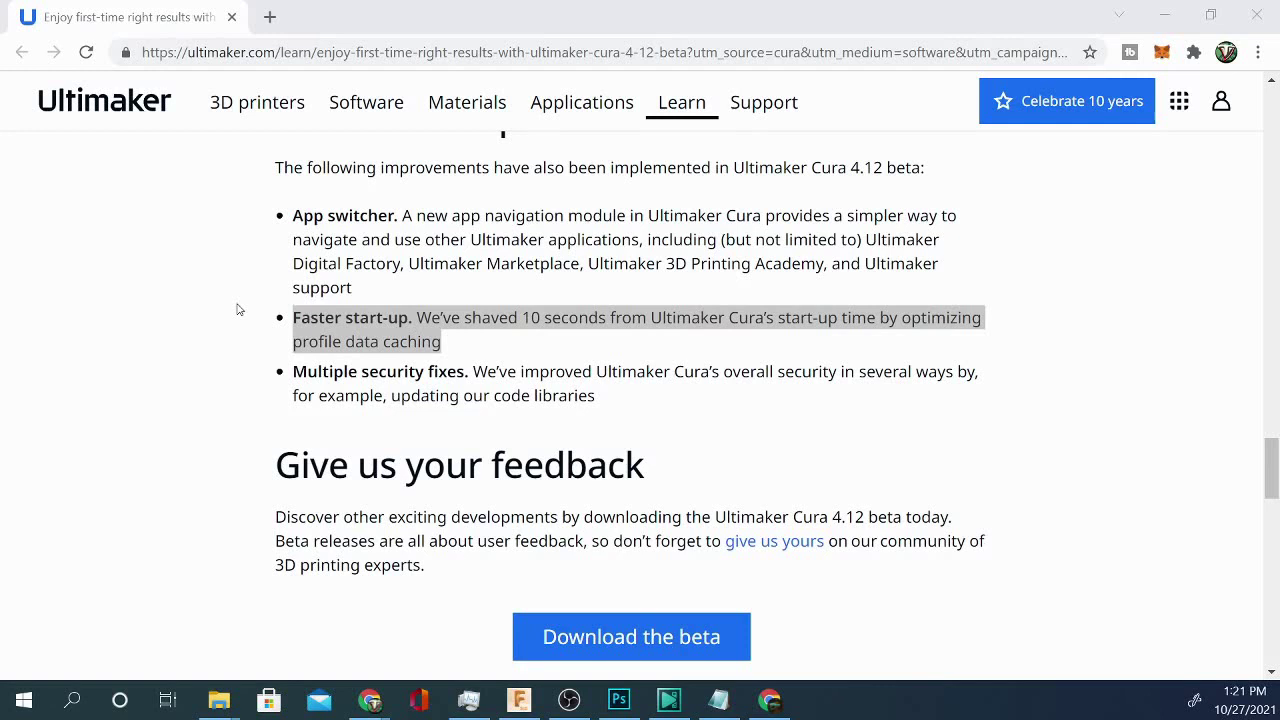
key(alt+Tab)
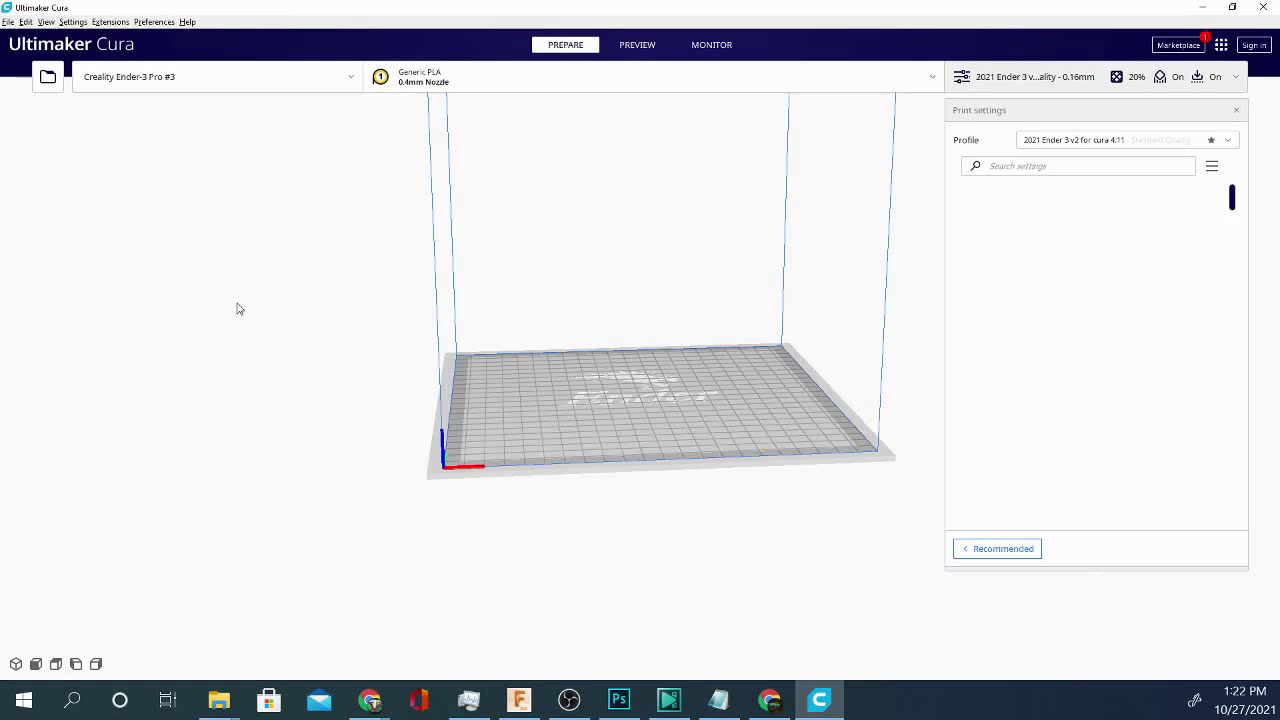
right_drag(551, 431, 675, 442)
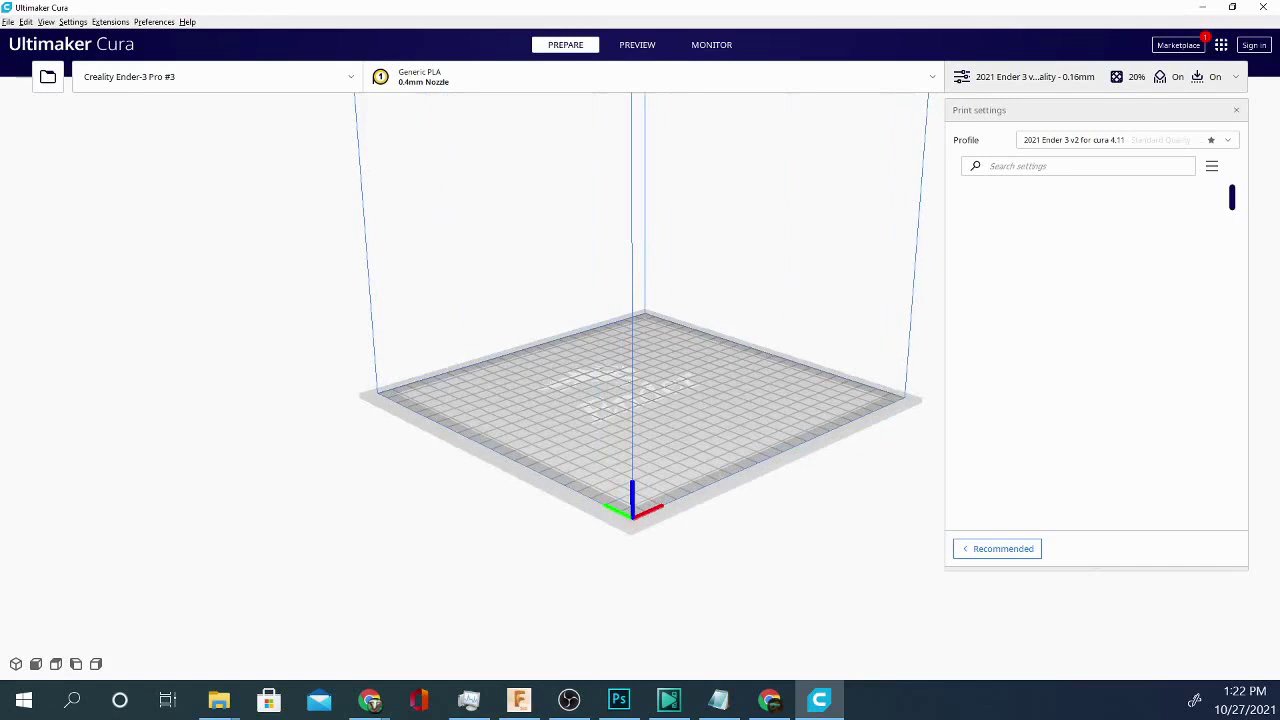
mouse_move(373, 705)
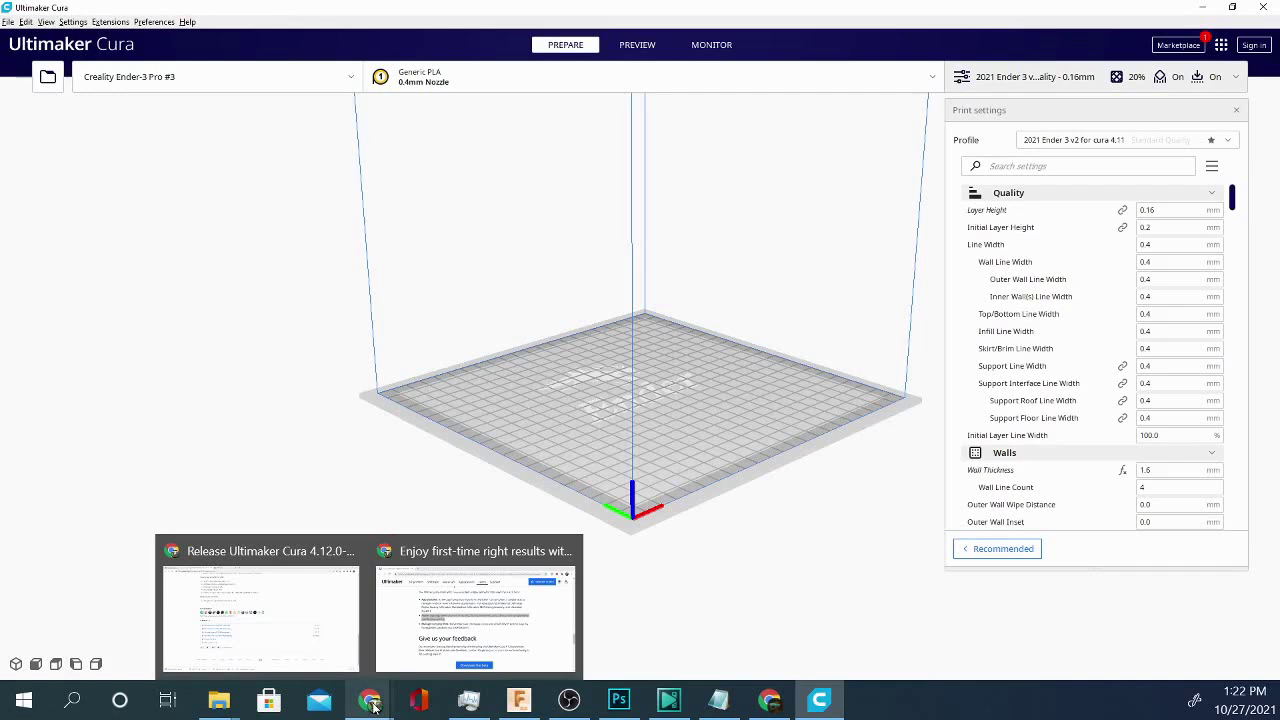
right_drag(461, 514, 571, 349)
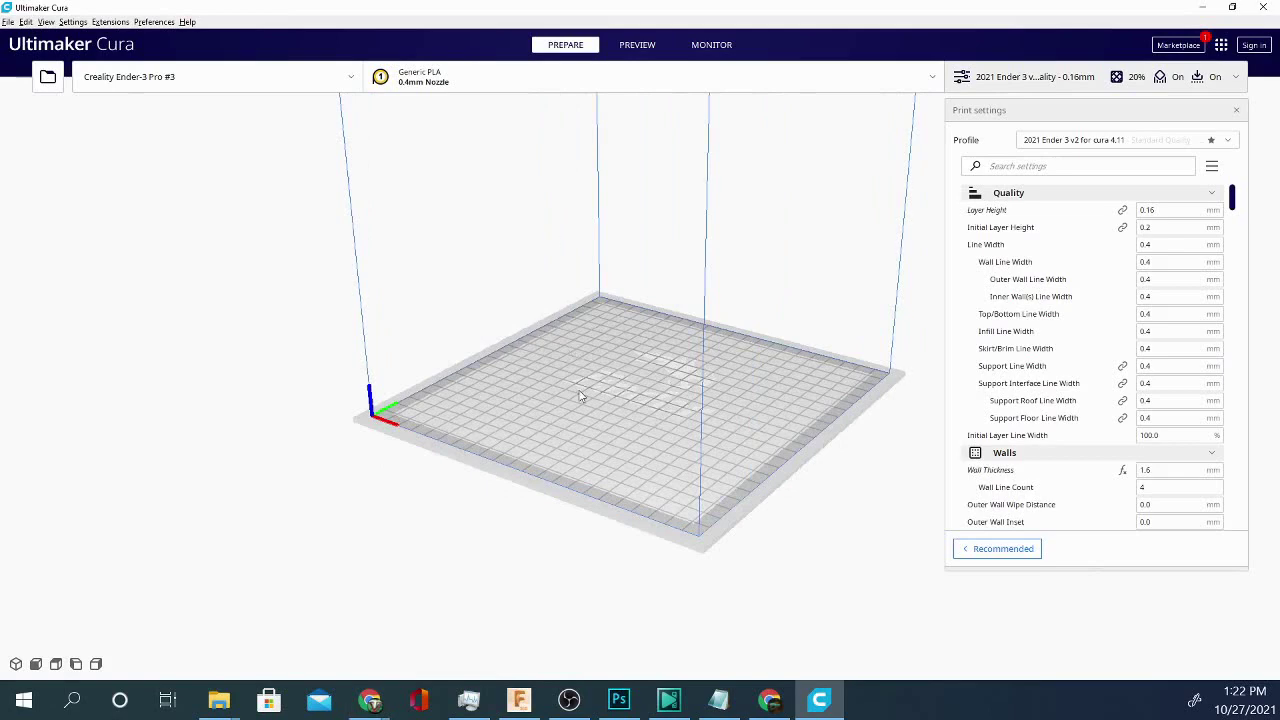
right_drag(636, 492, 546, 472)
right_drag(468, 495, 743, 514)
right_drag(340, 493, 443, 491)
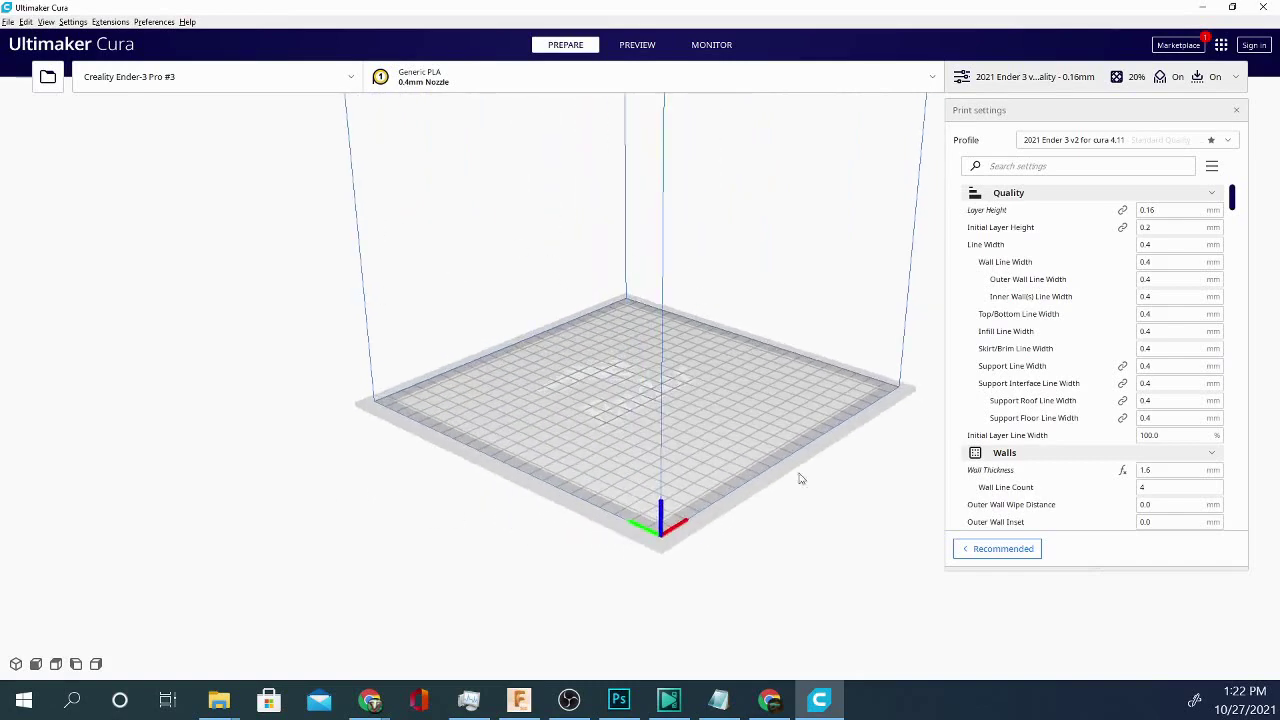
right_drag(835, 570, 526, 566)
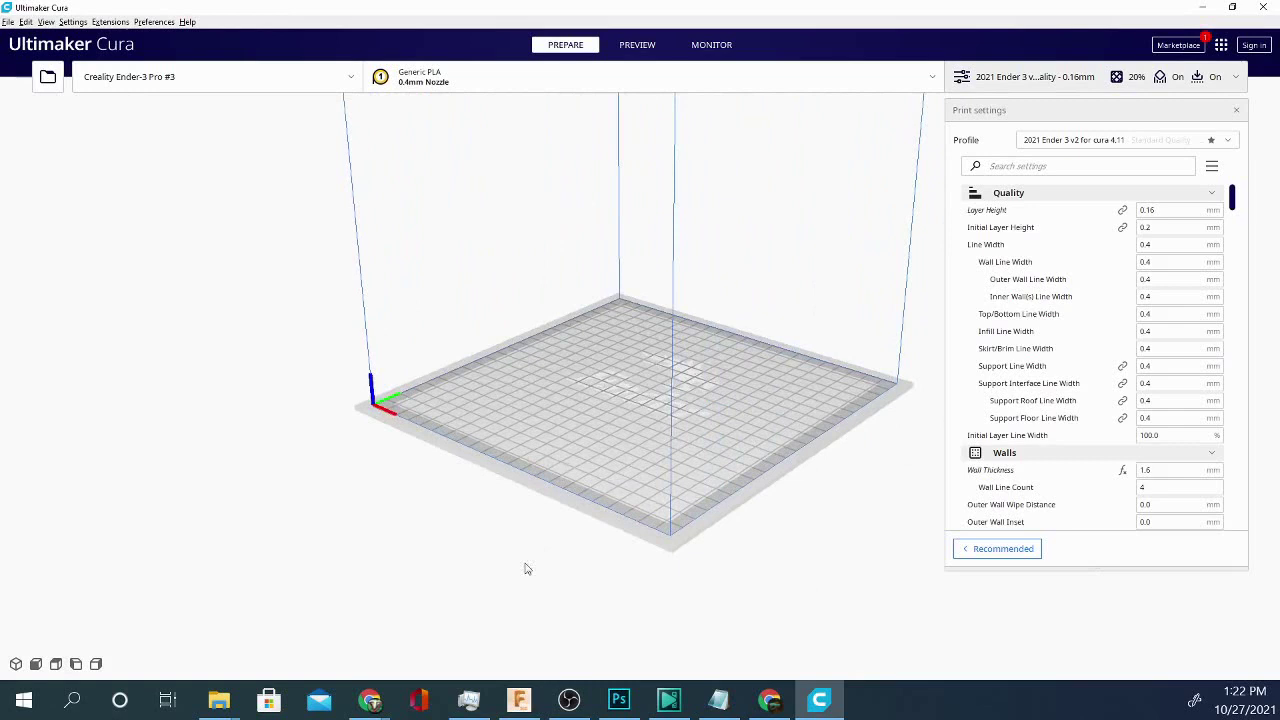
right_drag(886, 520, 865, 510)
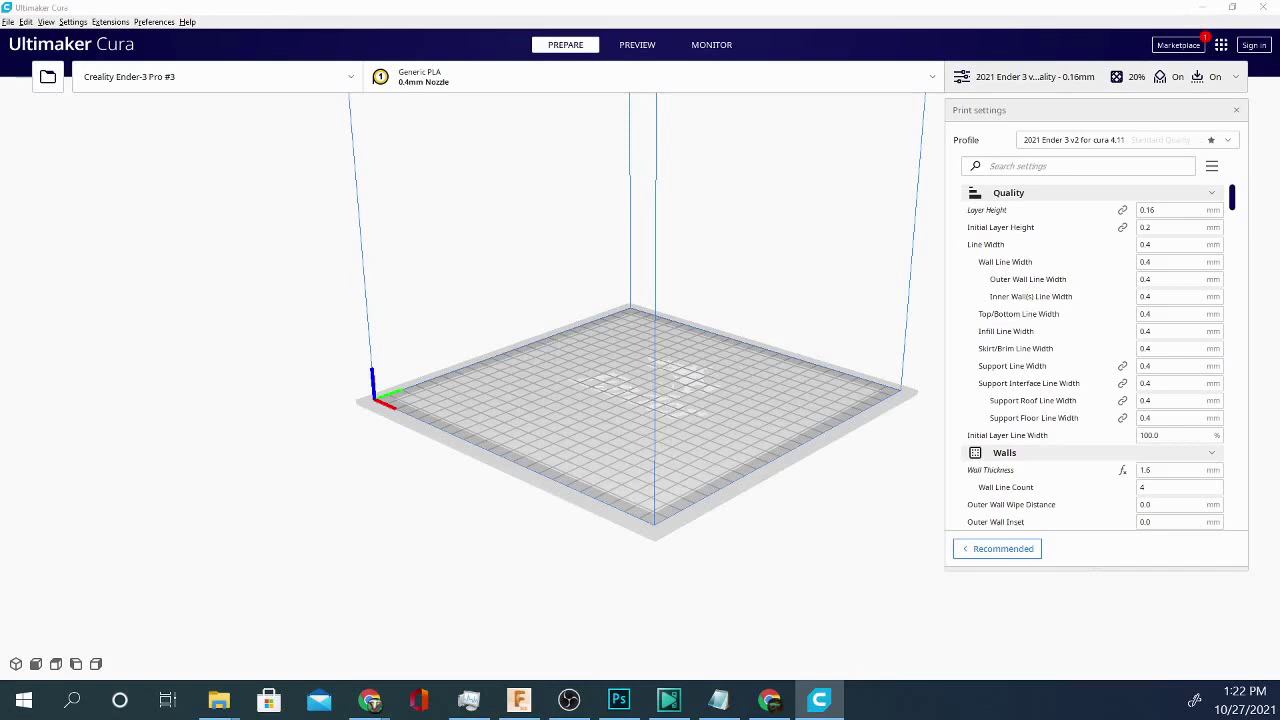
Step: Load the model "e3v12 y endstop block.stl" onto the build plate
key(super+d)
key(super+d)
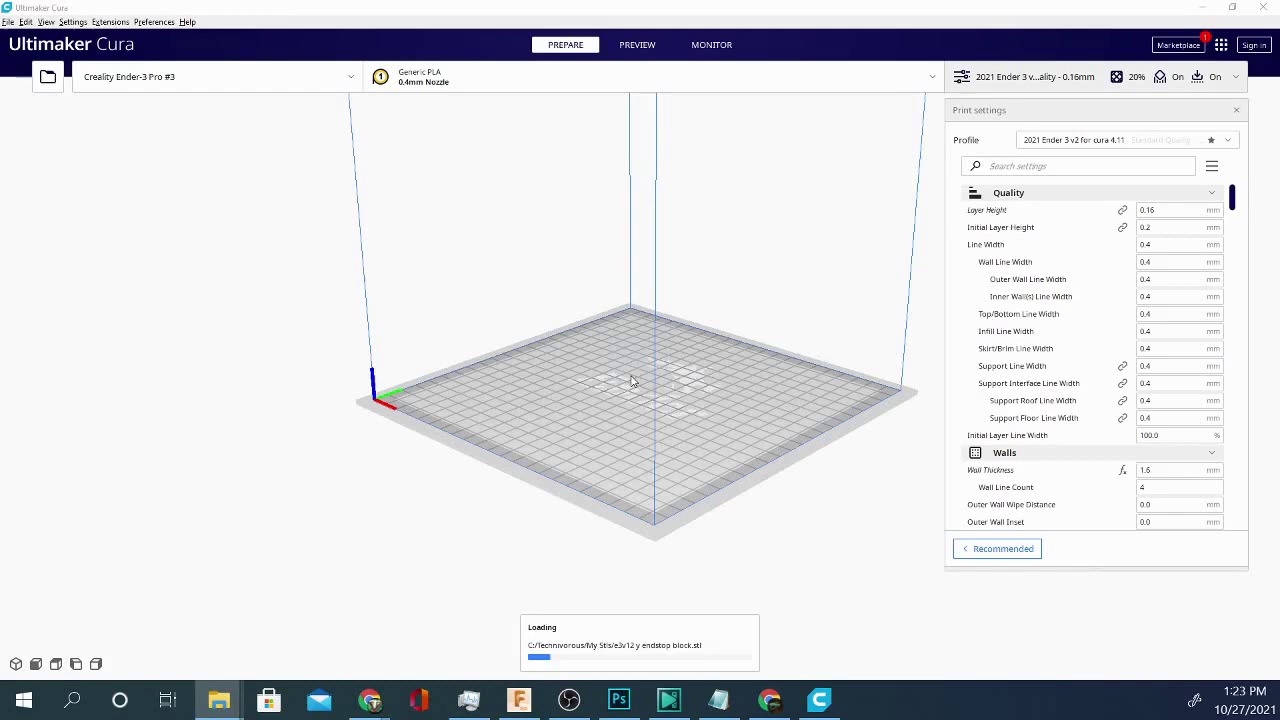
right_drag(471, 531, 622, 455)
scroll(622, 455, up, 2)
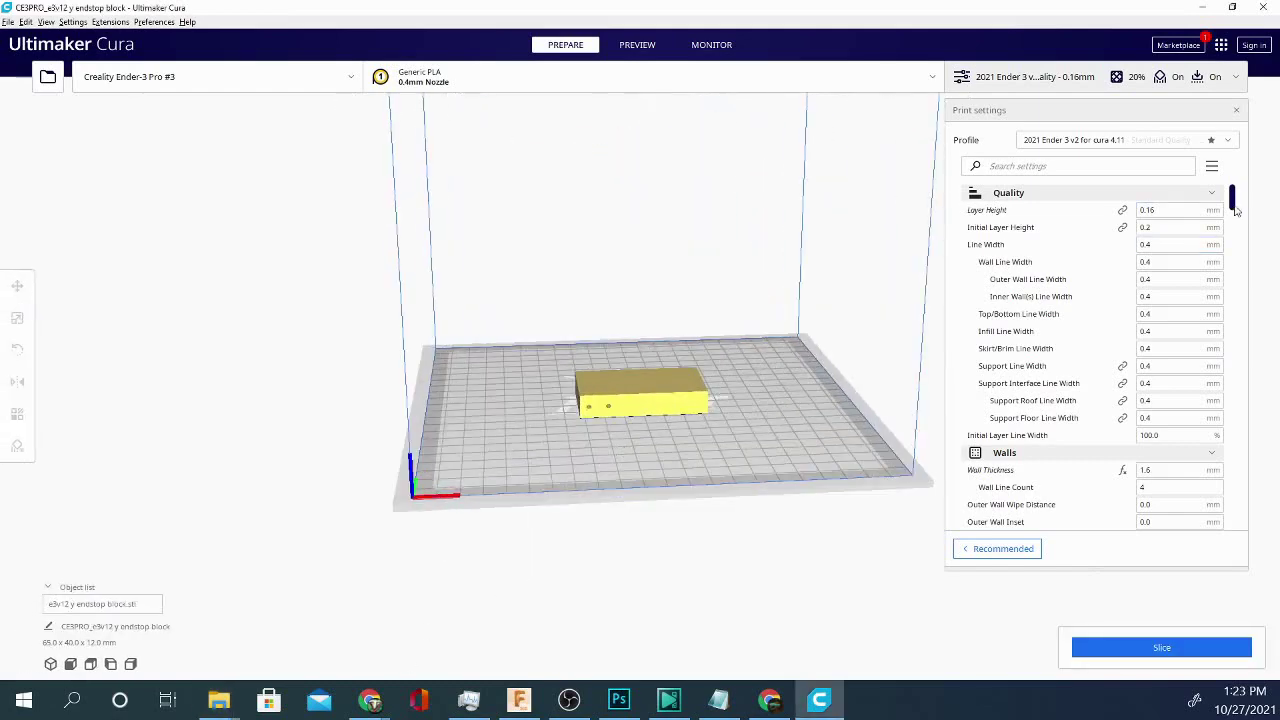
Step: Set the infill pattern to Lightning in the print settings
scroll(1235, 210, down, 1)
drag(1235, 210, 1256, 284)
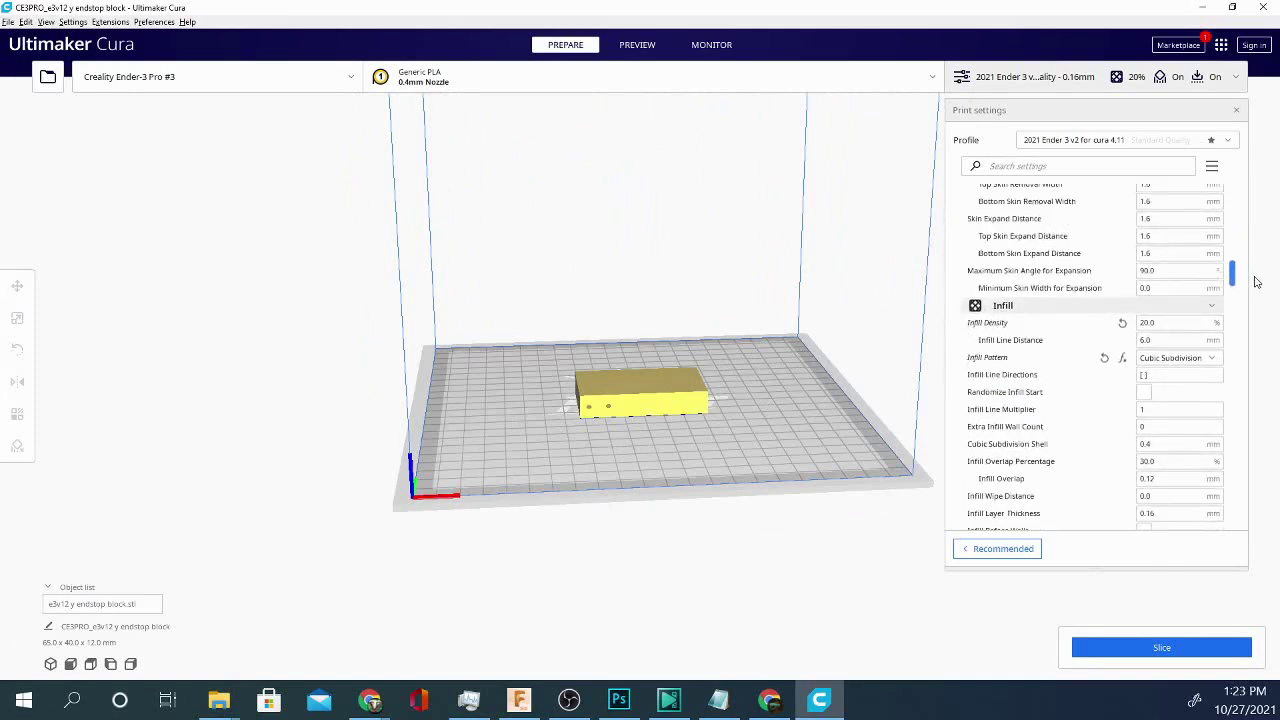
click(1210, 362)
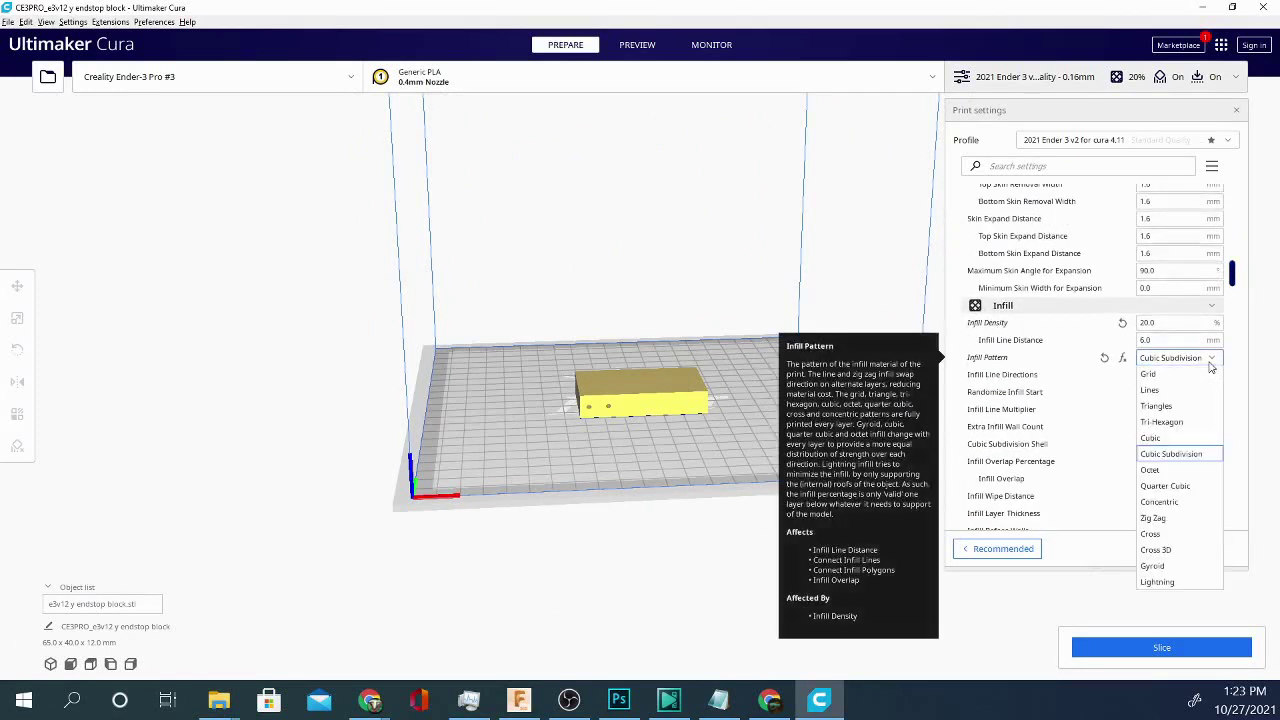
click(1157, 582)
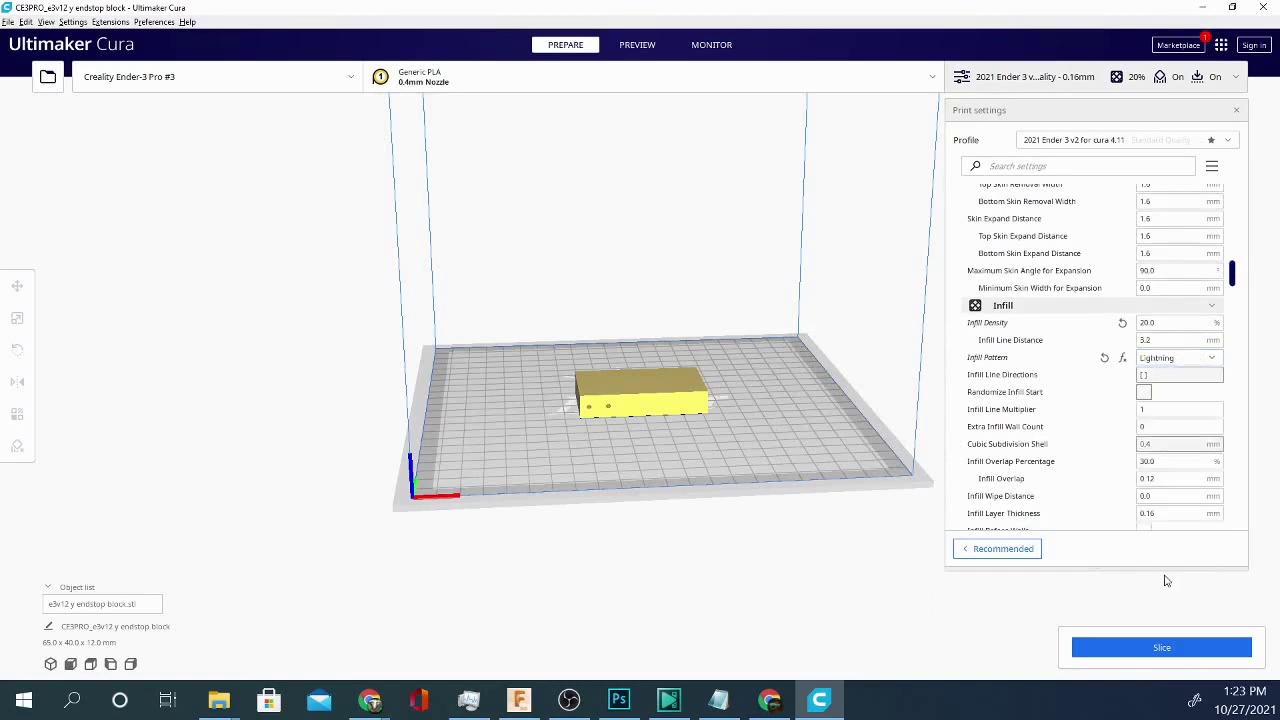
Step: Slice the endstop block and bring the model up close from above
click(1138, 652)
right_drag(477, 463, 552, 537)
scroll(623, 486, up, 5)
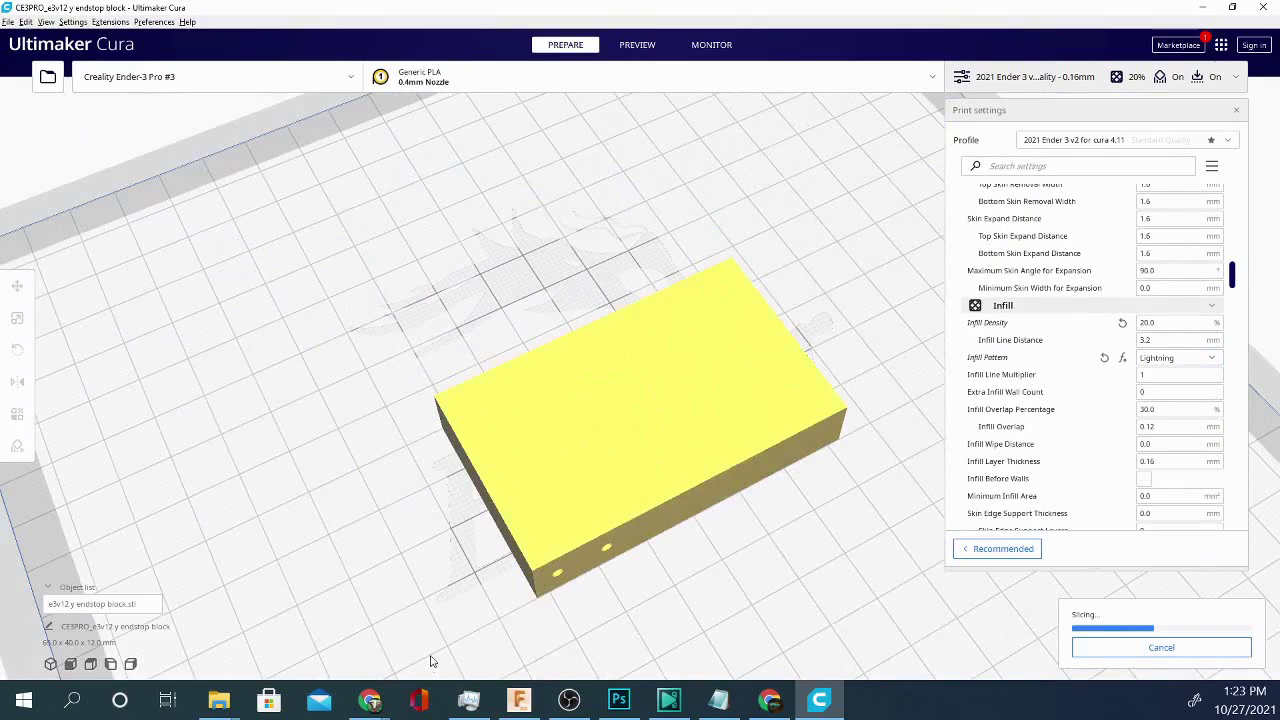
Step: Switch to the Cura 4.12 beta article in Chrome and examine its lightning infill section and infill animation
mouse_move(383, 707)
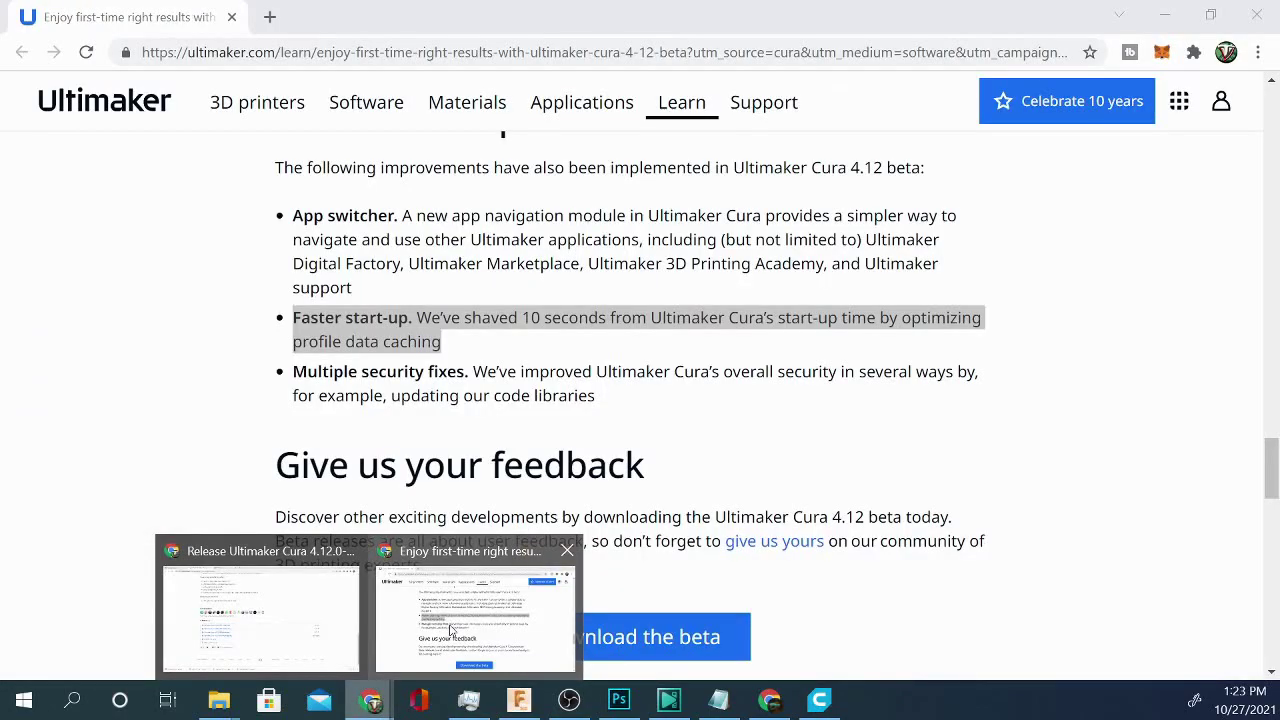
click(451, 630)
scroll(517, 560, up, 10)
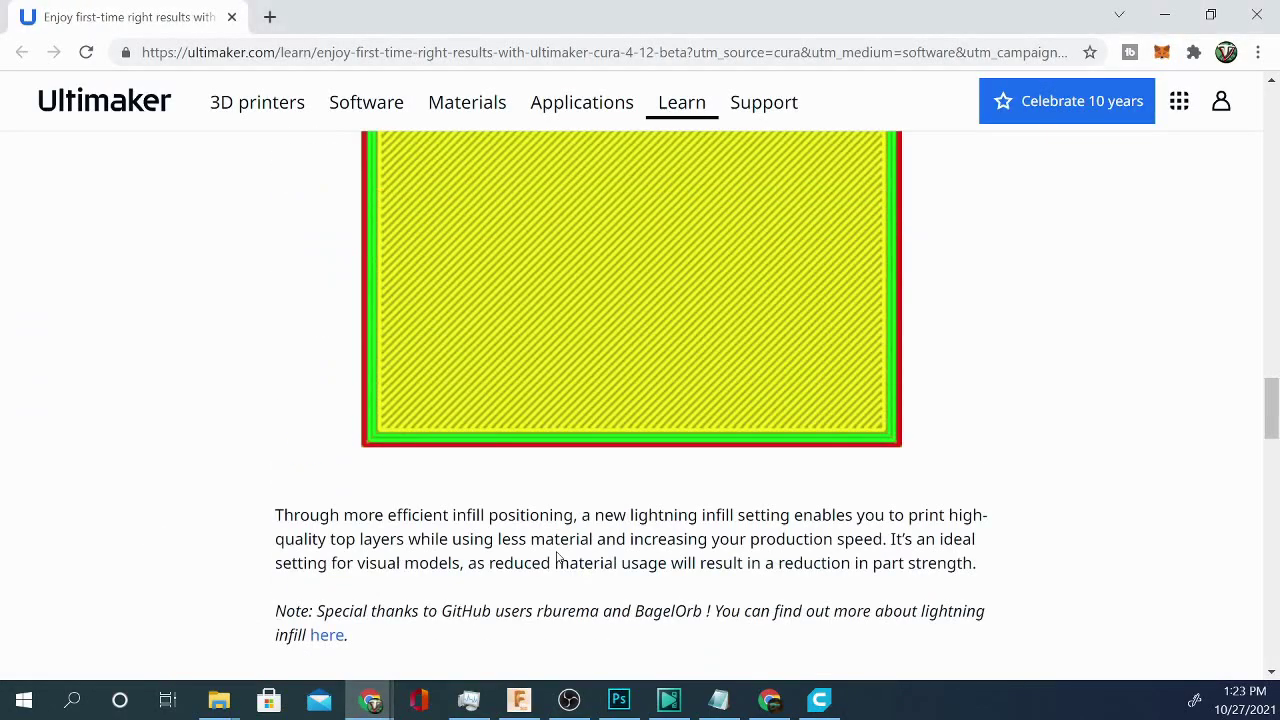
scroll(558, 557, up, 4)
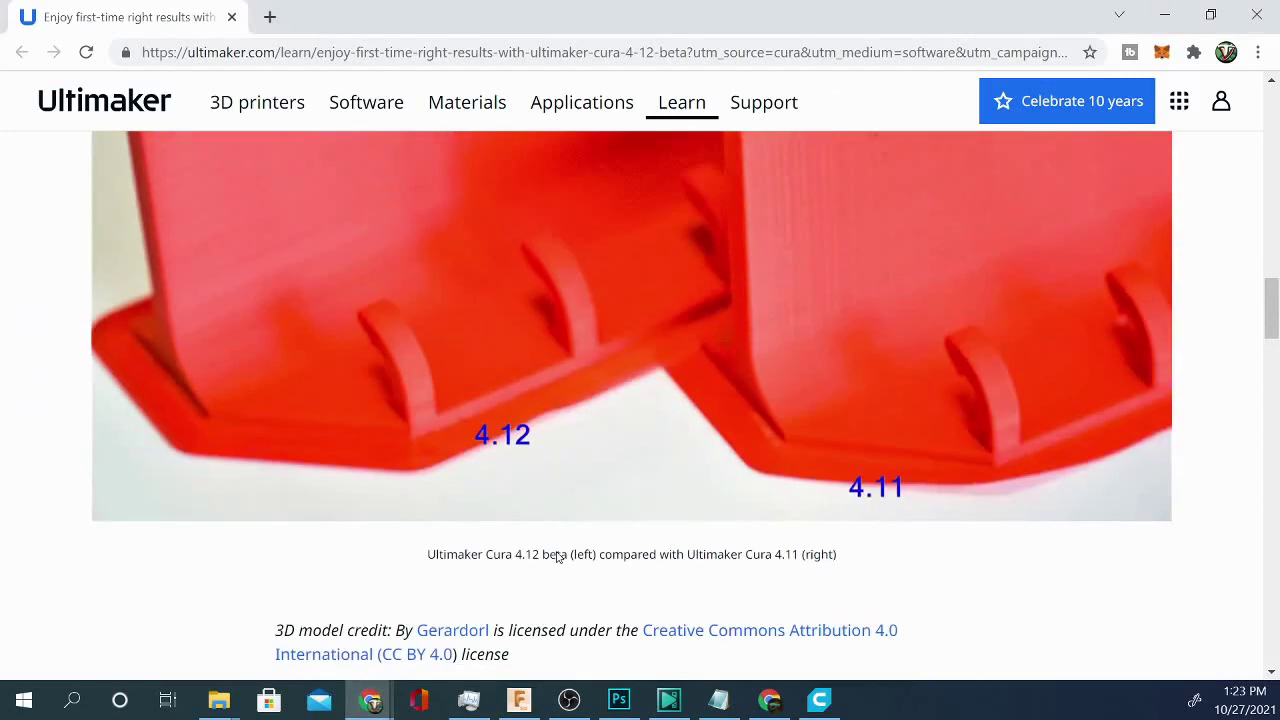
scroll(557, 557, down, 3)
scroll(557, 557, down, 5)
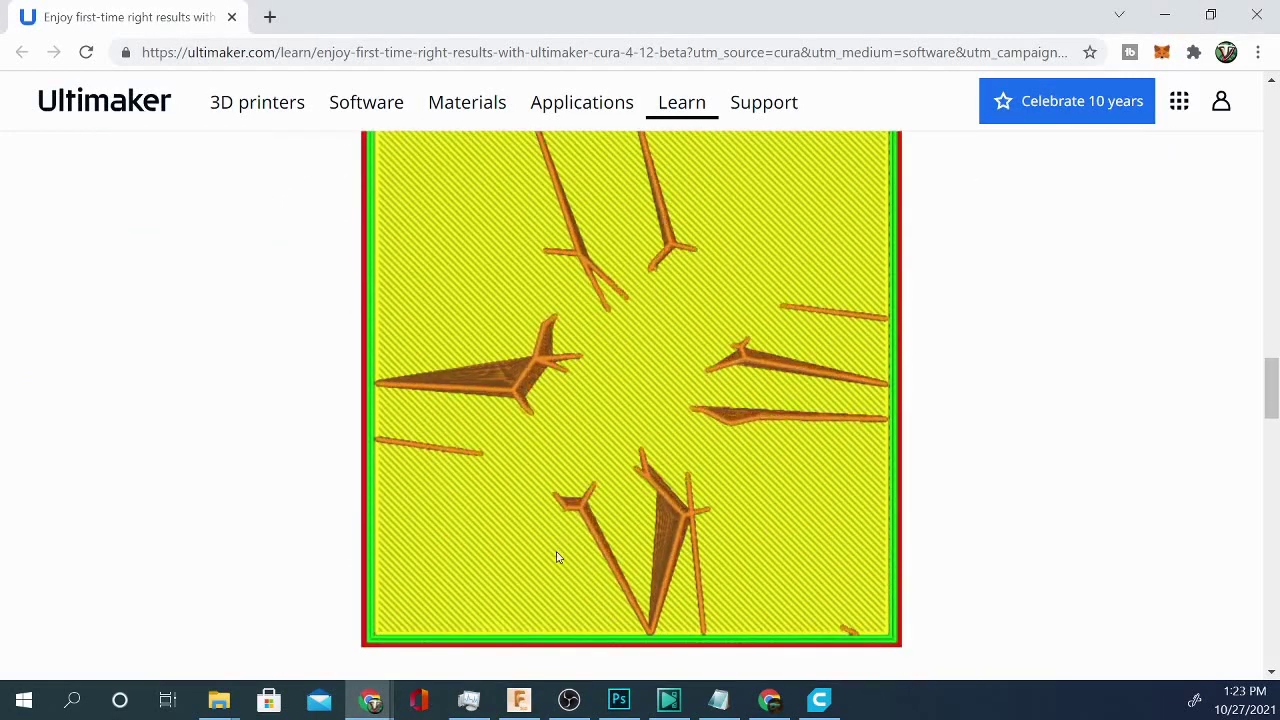
click(569, 700)
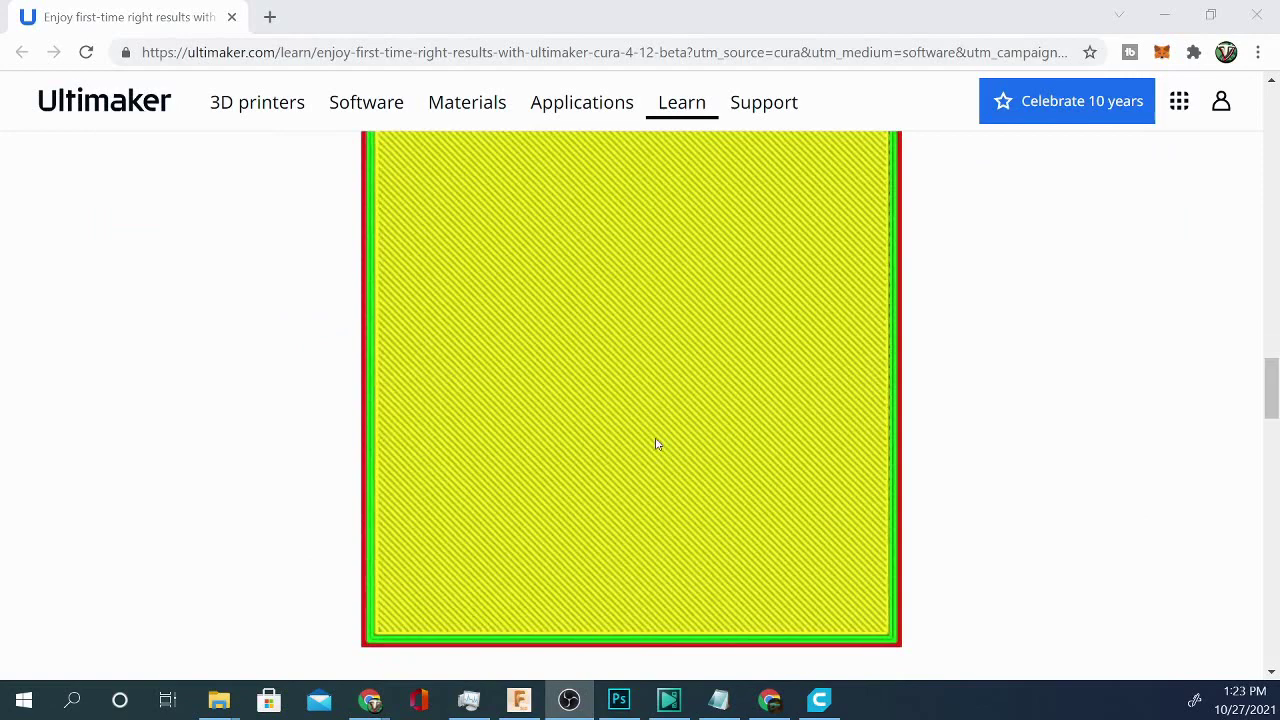
Step: Review the article's print profile notes and its horizontal print quality comparison between Cura 4.12 beta and 4.11
scroll(700, 430, up, 7)
scroll(723, 420, down, 2)
scroll(723, 420, up, 7)
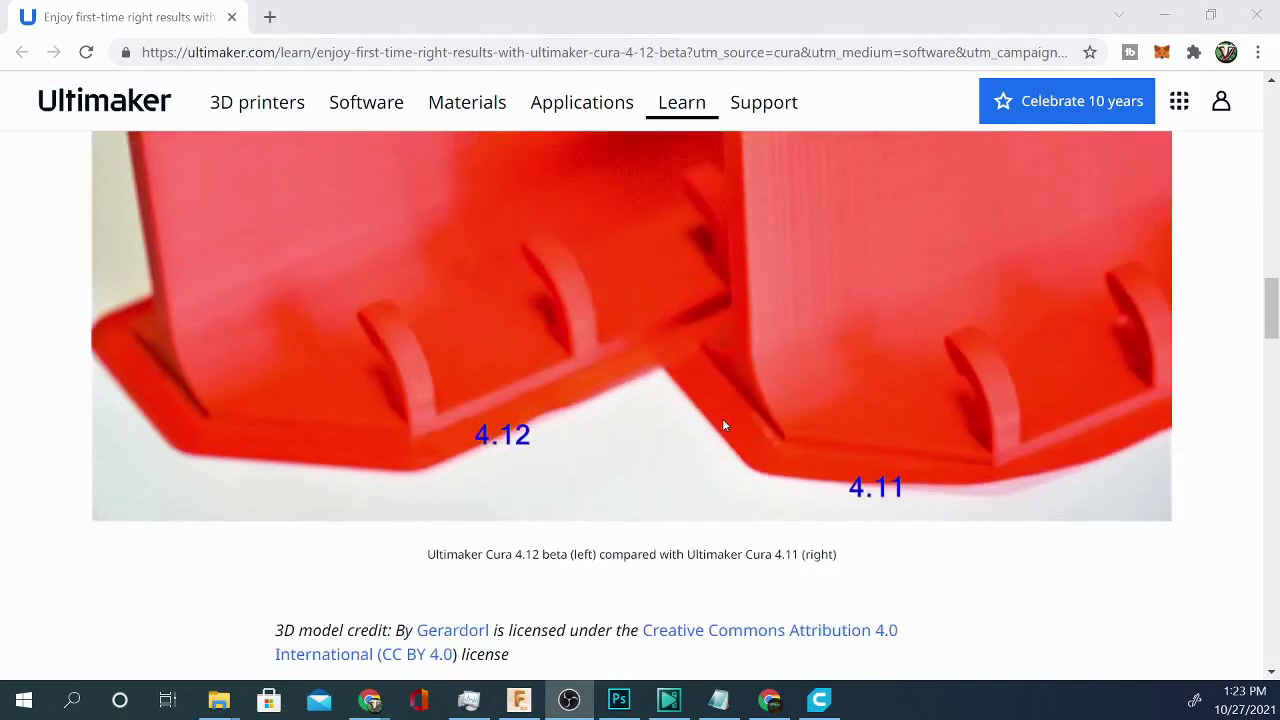
scroll(725, 424, up, 2)
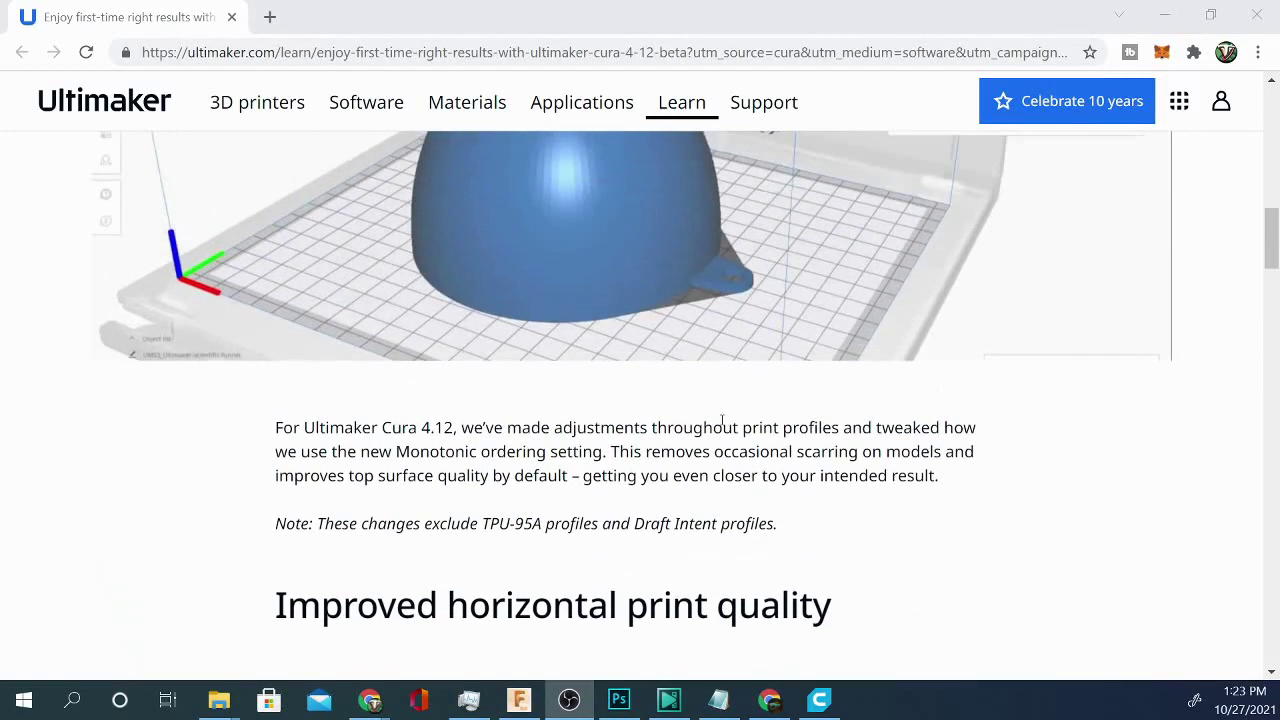
scroll(723, 422, down, 5)
scroll(723, 420, up, 1)
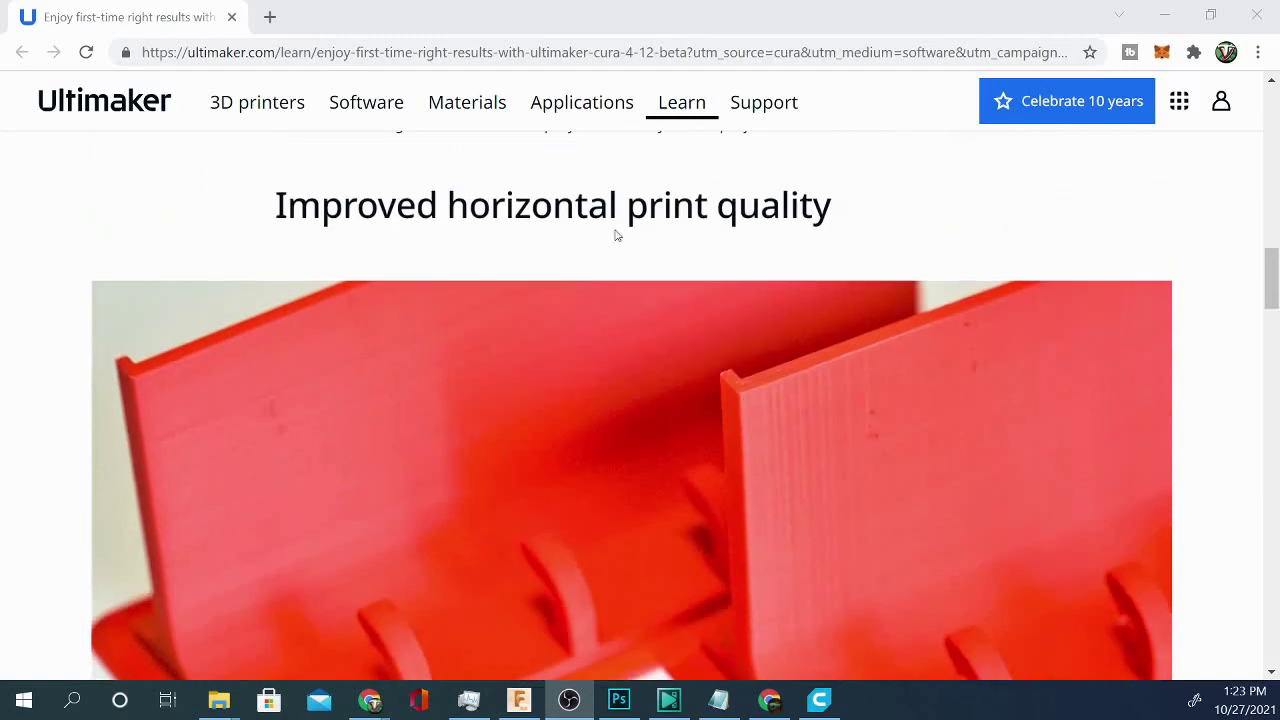
scroll(616, 340, down, 8)
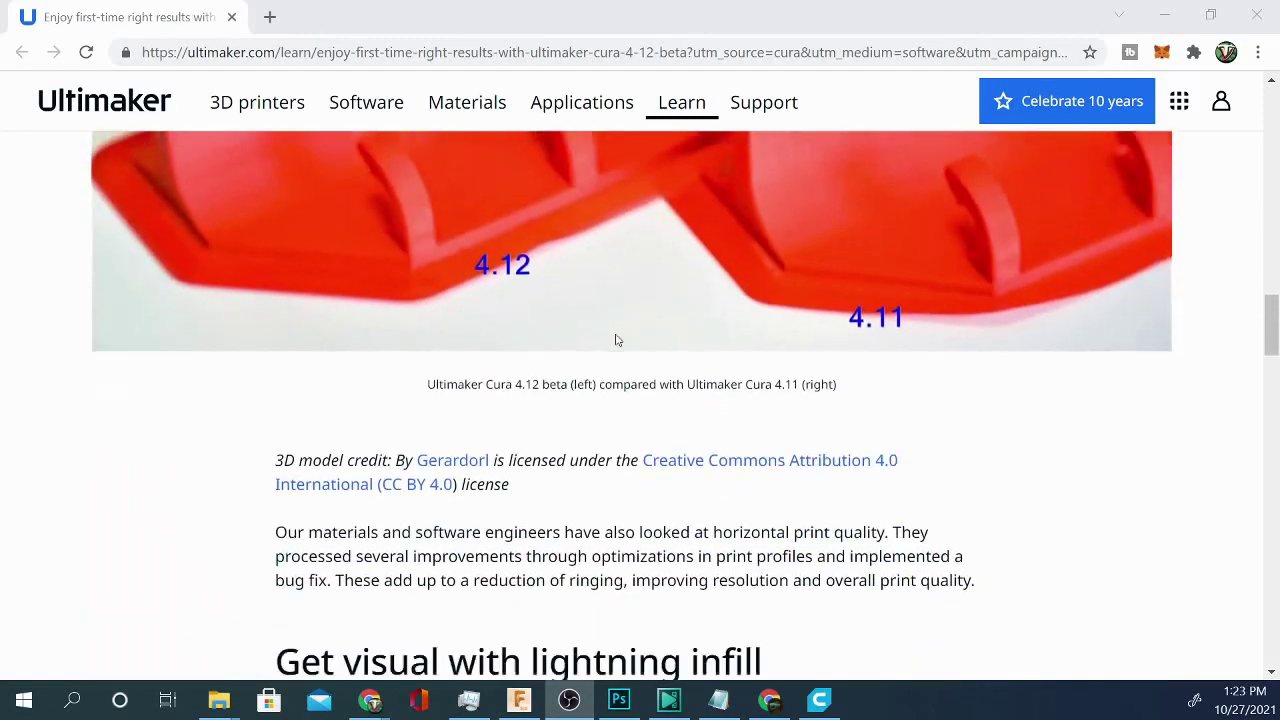
Step: Examine the article's improved horizontal print quality section, comparing the Cura 4.12 beta and 4.11 prints and the note on reduced ringing
scroll(600, 349, up, 1)
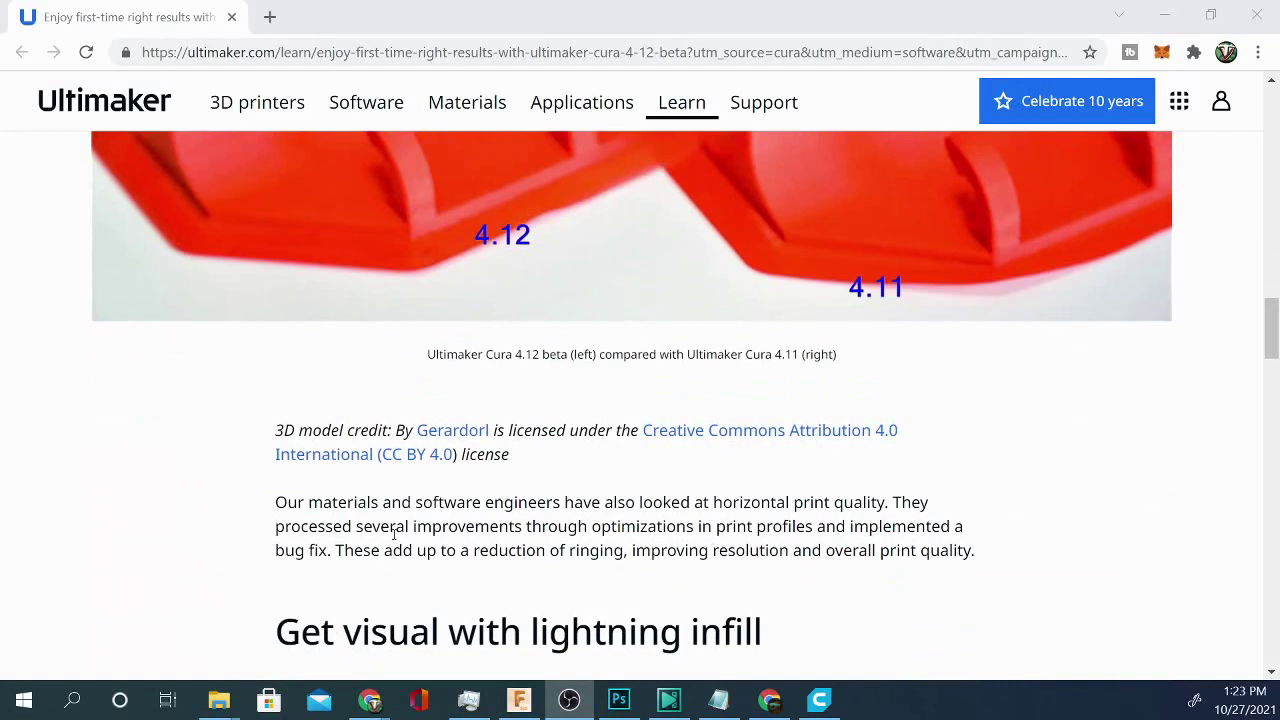
scroll(795, 387, up, 4)
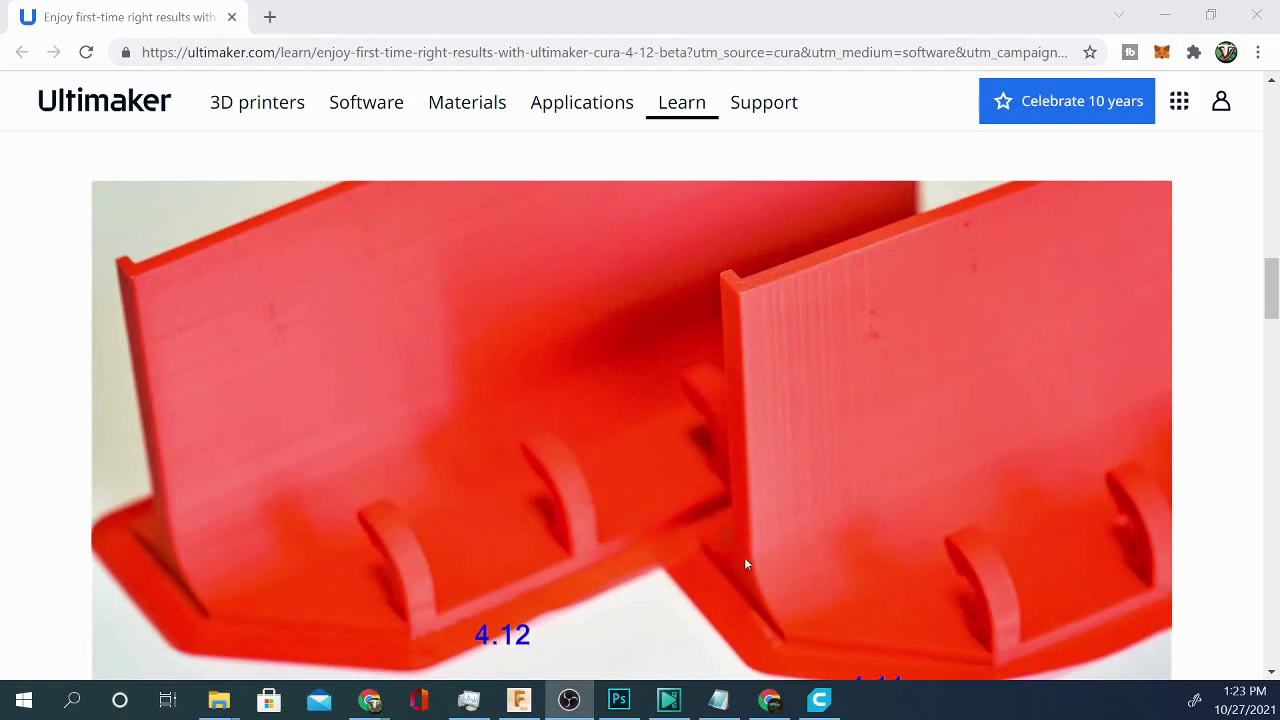
scroll(535, 528, down, 1)
scroll(388, 393, up, 1)
scroll(476, 462, up, 2)
scroll(476, 464, down, 3)
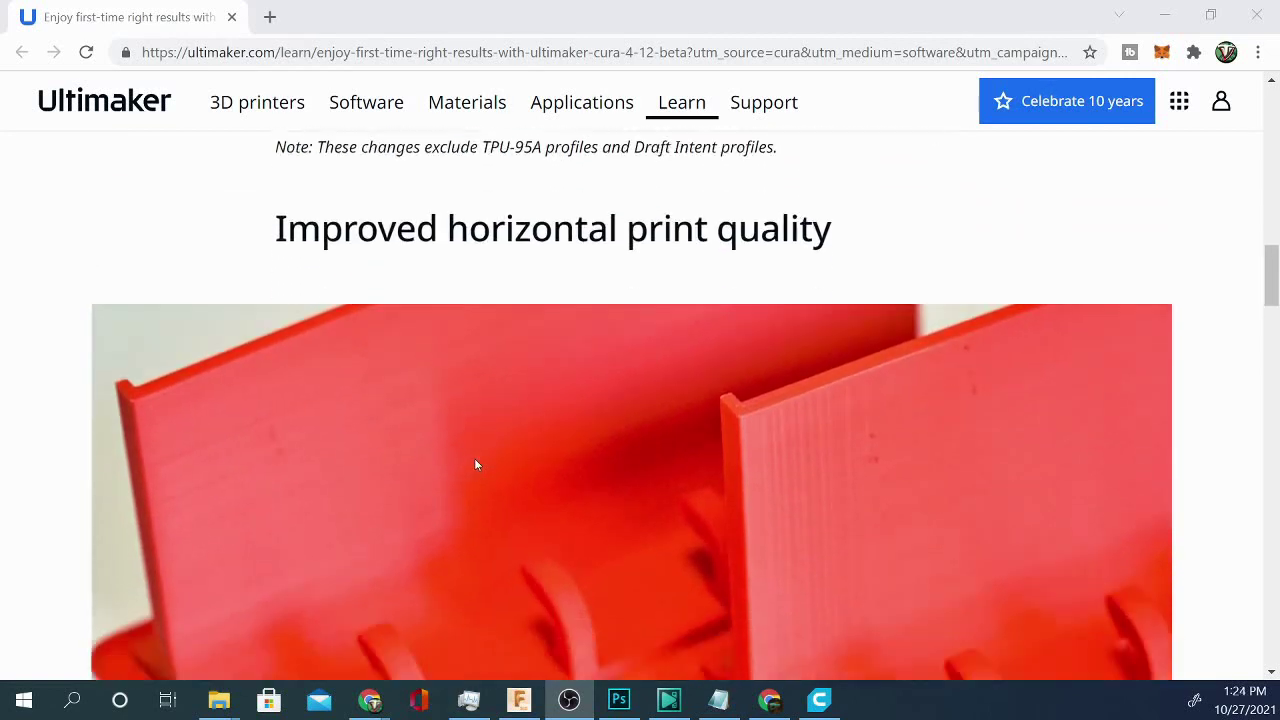
scroll(474, 457, up, 1)
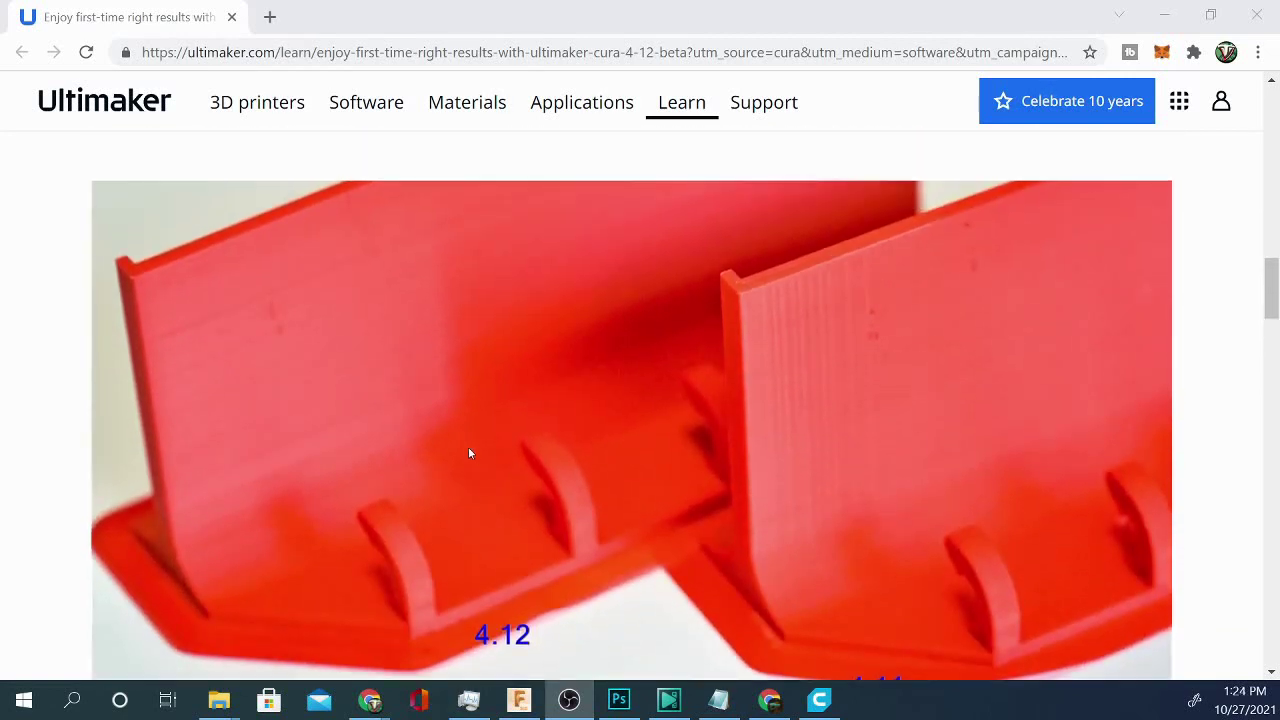
scroll(565, 537, up, 1)
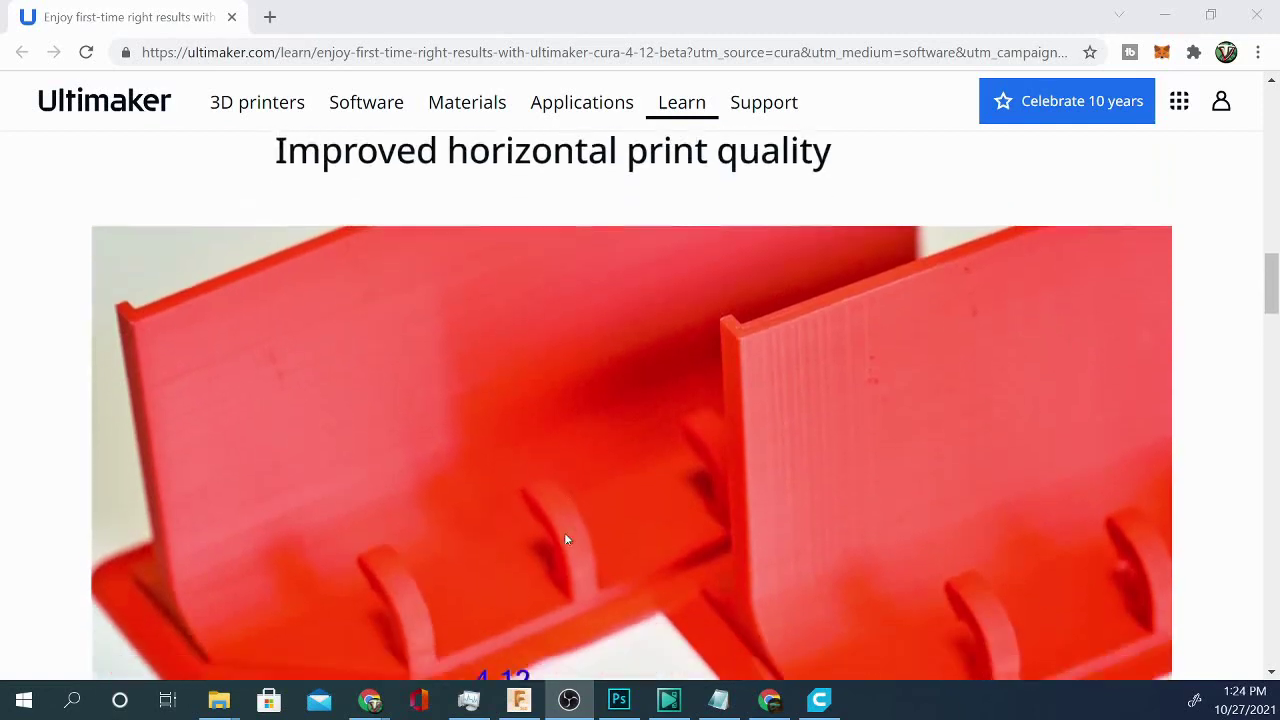
scroll(566, 539, down, 2)
scroll(565, 539, down, 1)
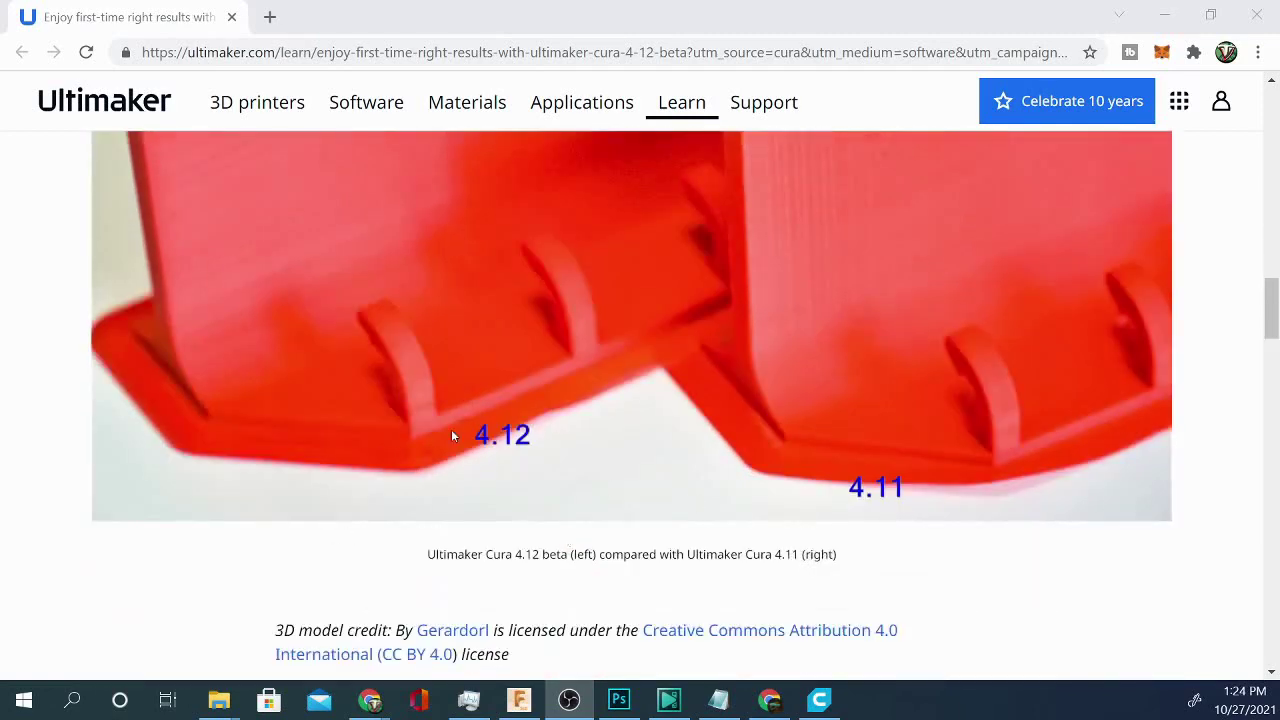
scroll(594, 416, up, 3)
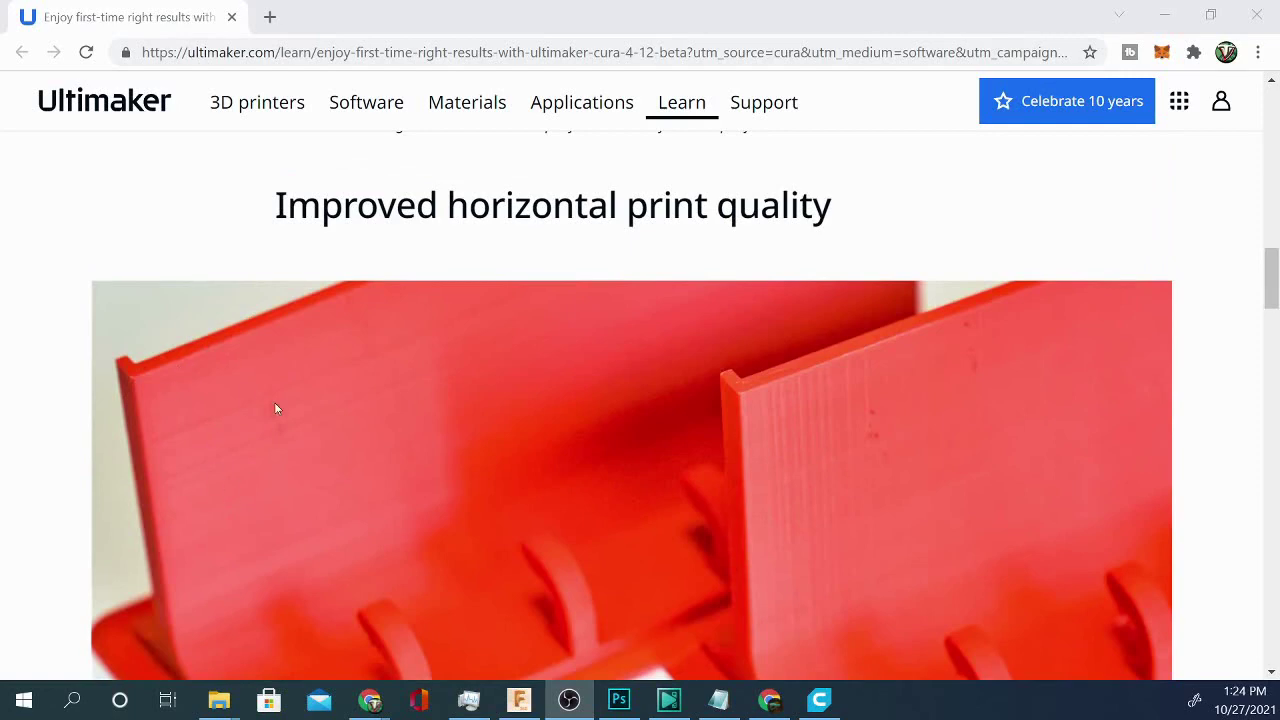
Step: Review the article's Monotonic ordering notes and funnel model image, plus its introduction to the 4.12 beta release
scroll(268, 381, up, 11)
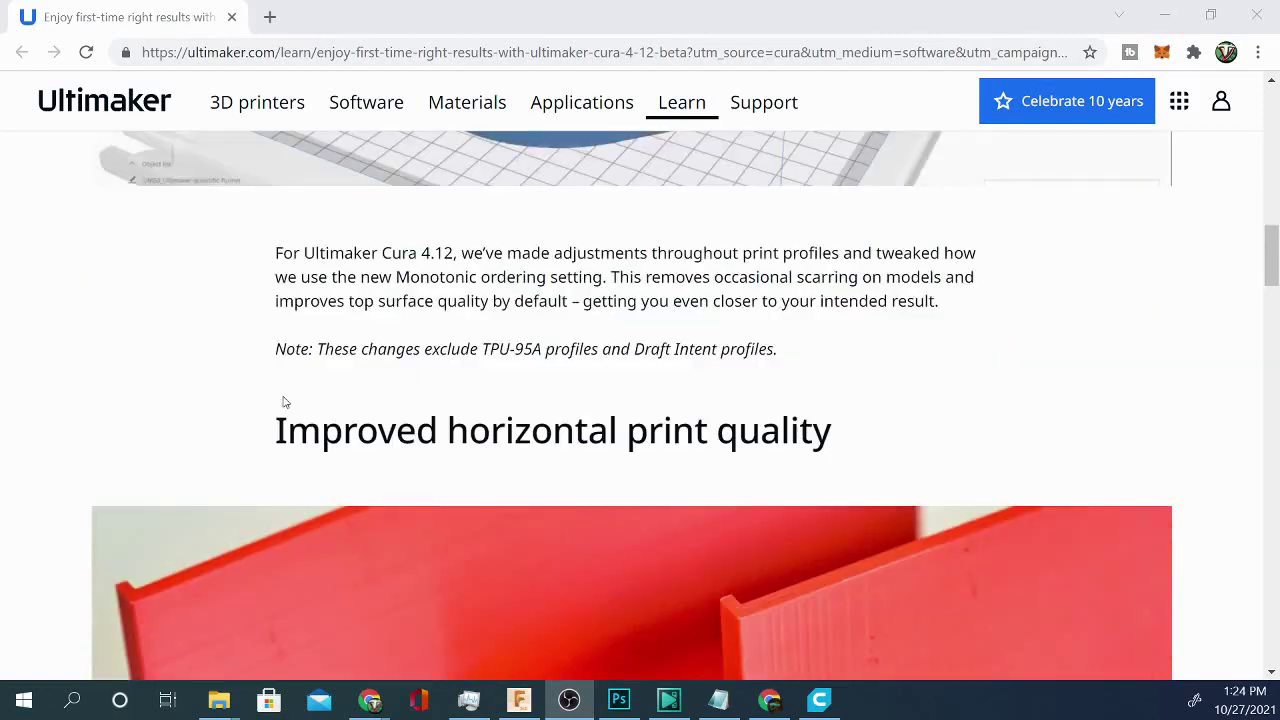
scroll(293, 416, down, 5)
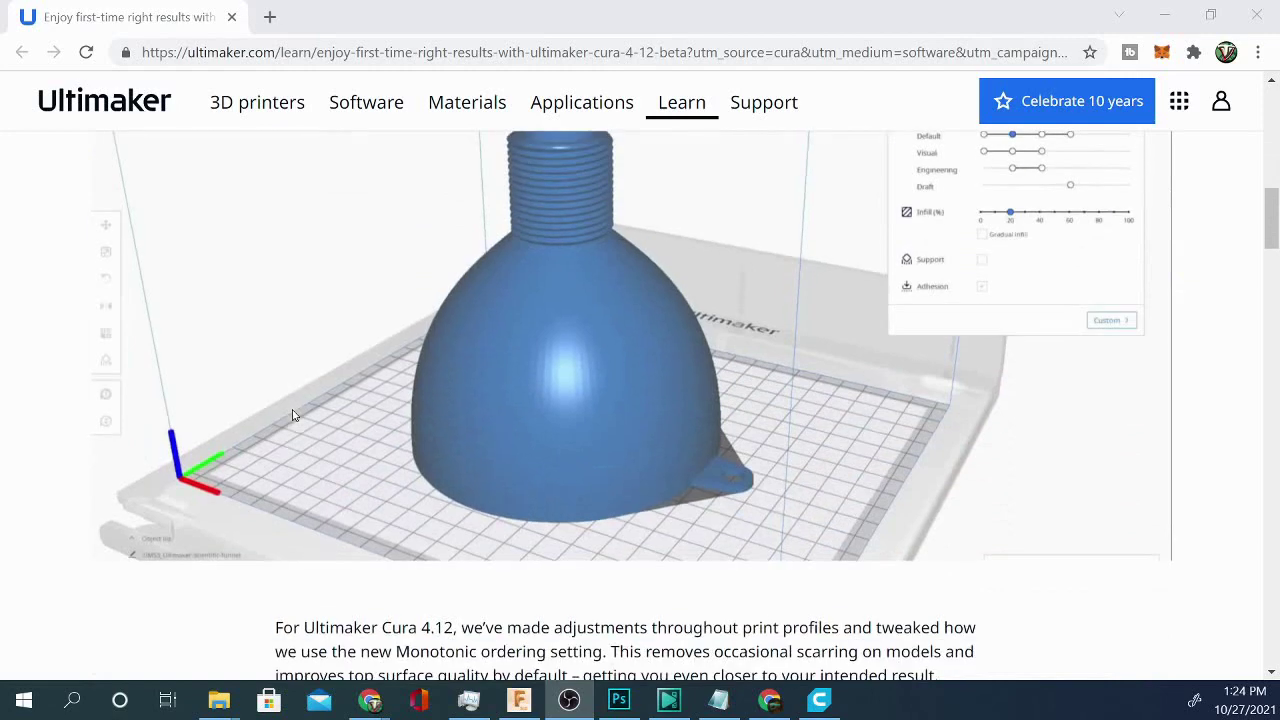
scroll(293, 416, down, 1)
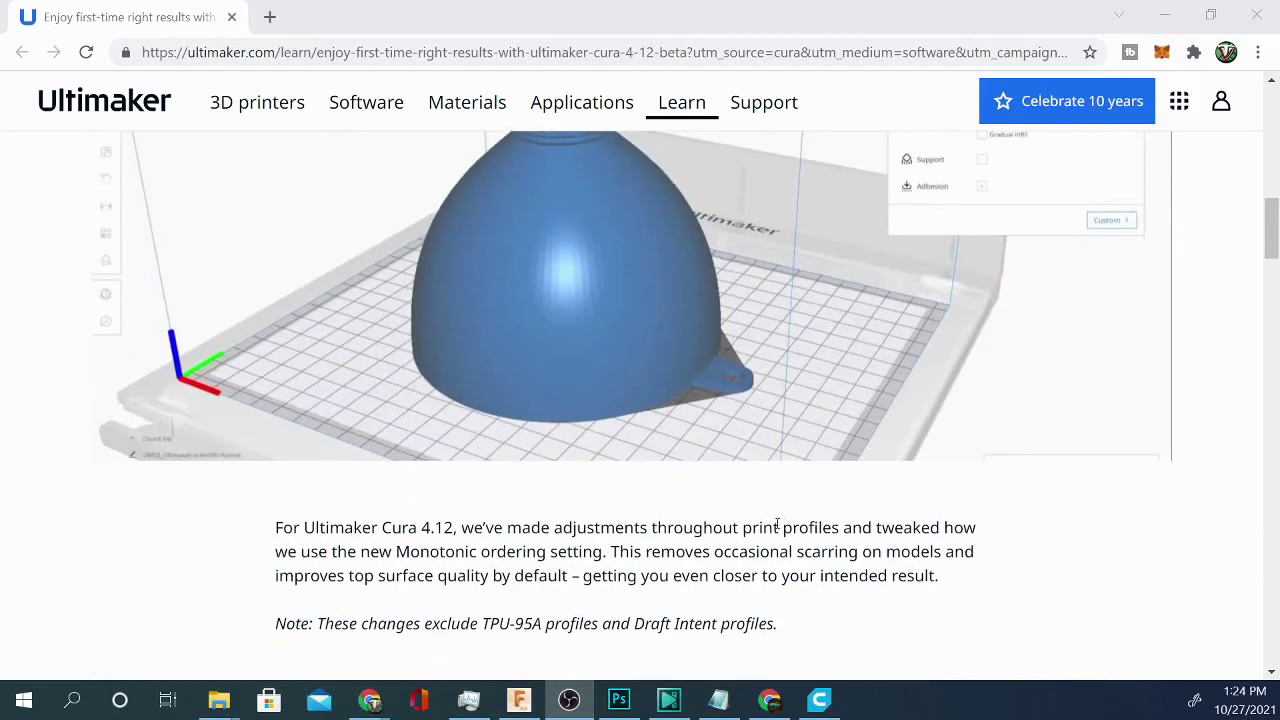
scroll(617, 447, up, 1)
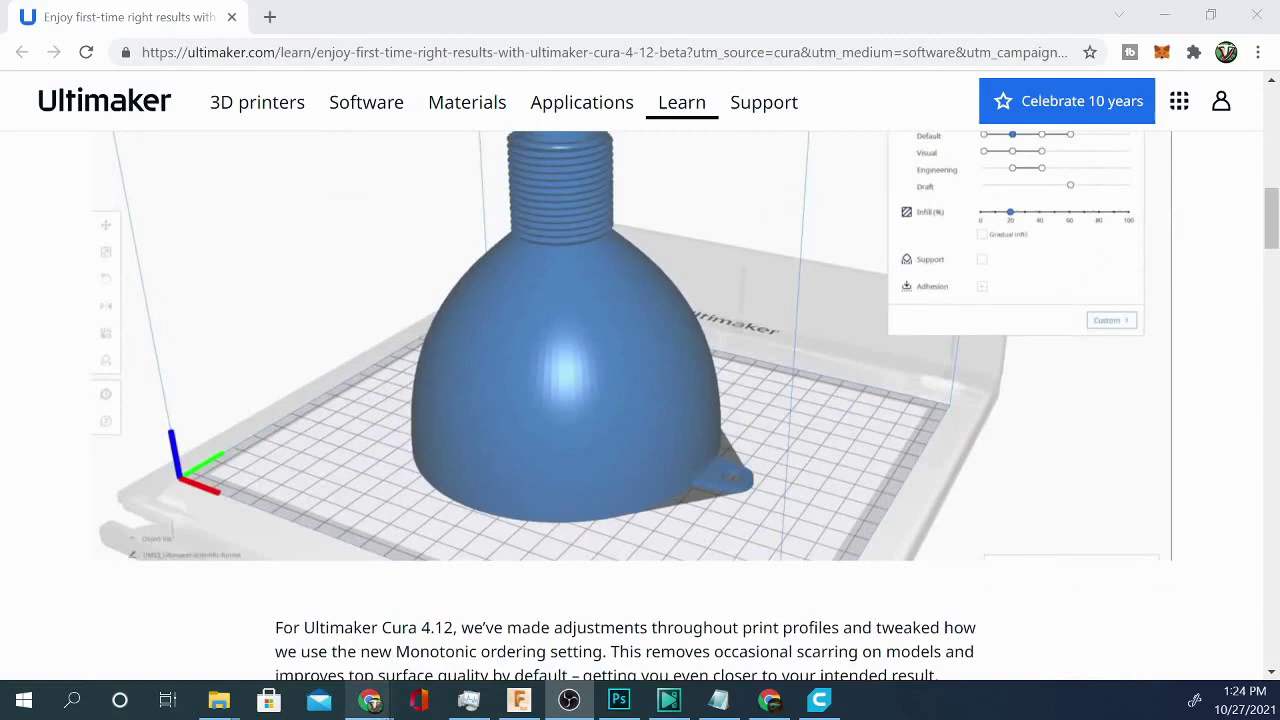
scroll(581, 464, up, 8)
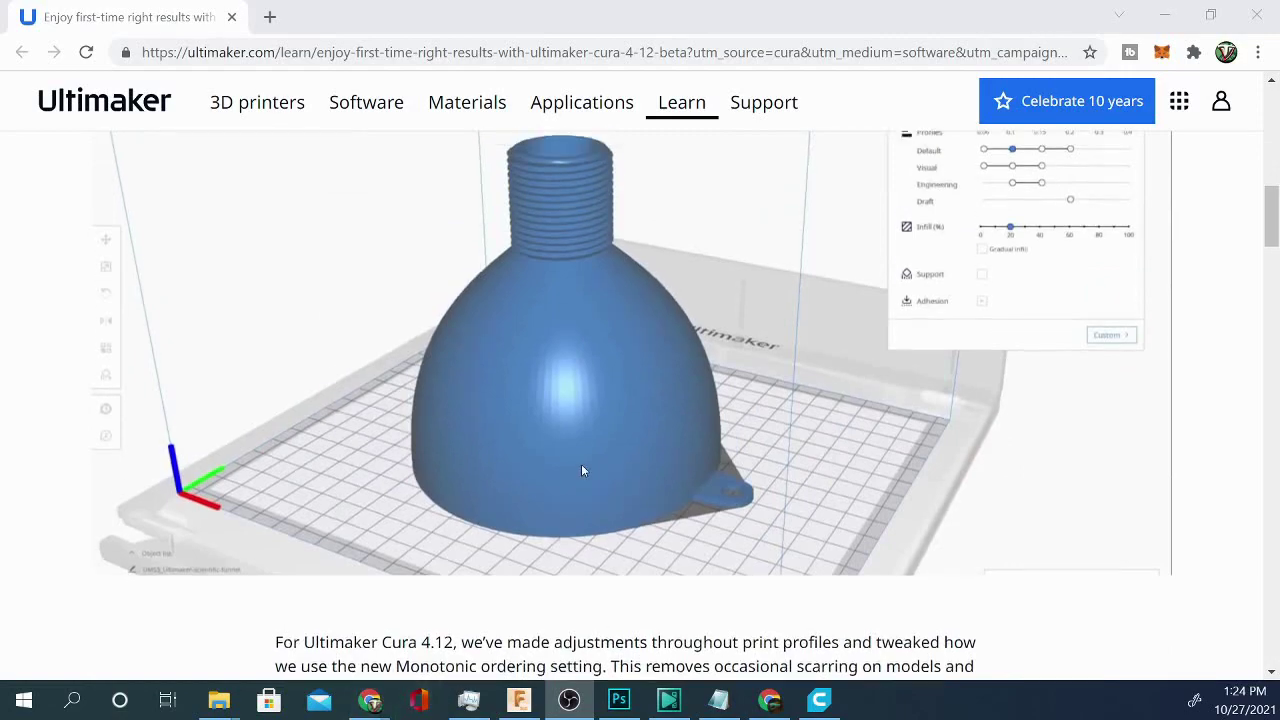
scroll(581, 470, up, 2)
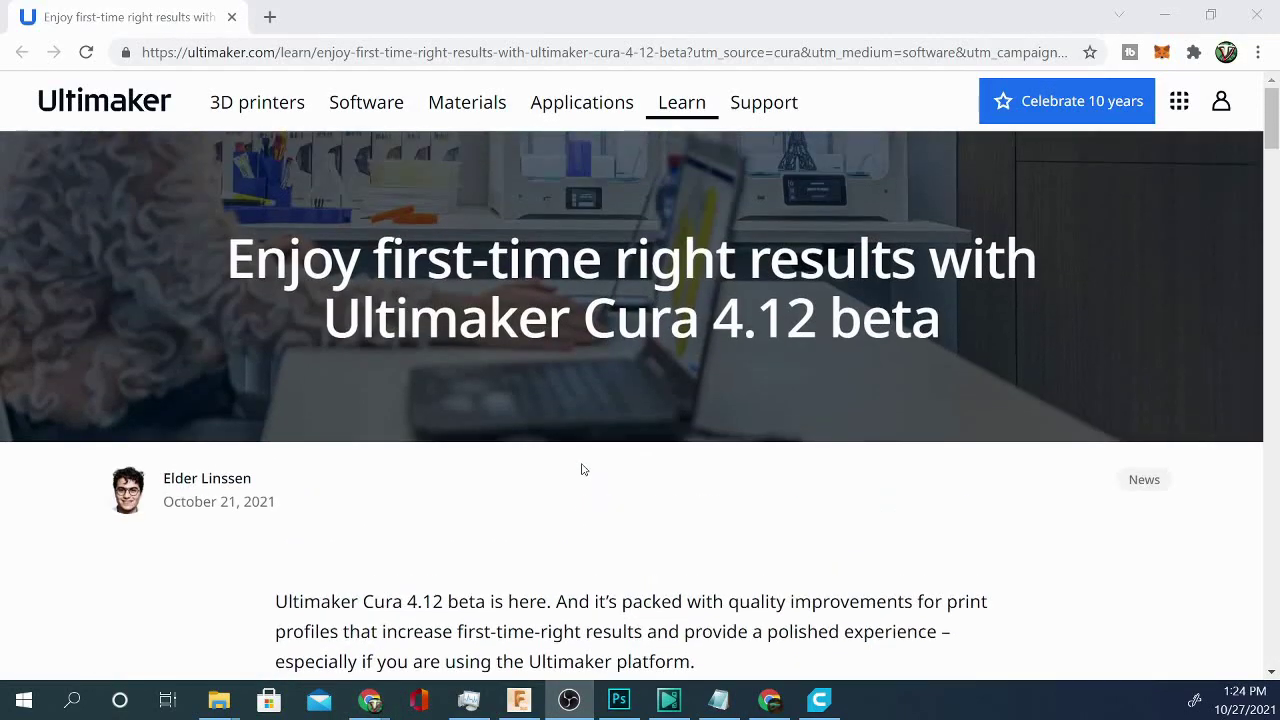
scroll(582, 469, down, 6)
scroll(581, 466, up, 3)
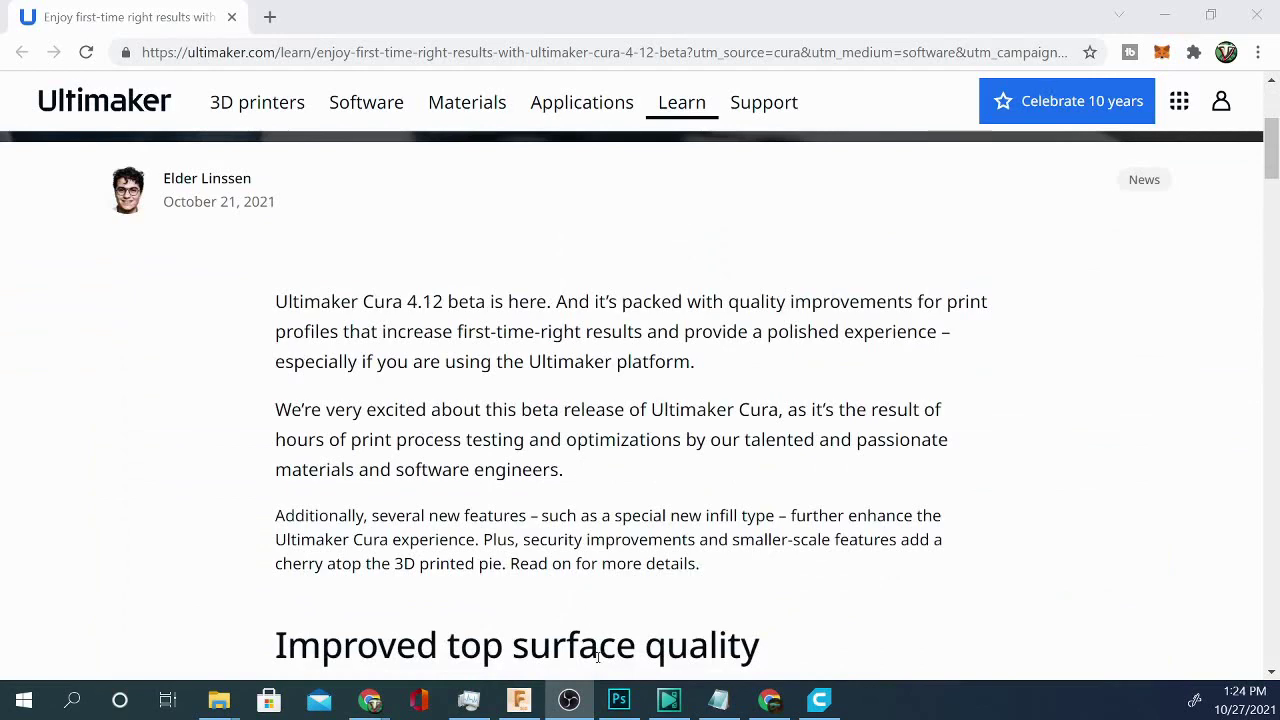
Step: Switch to Ultimaker Cura and view the sliced endstop block in the layer preview from several angles
click(819, 699)
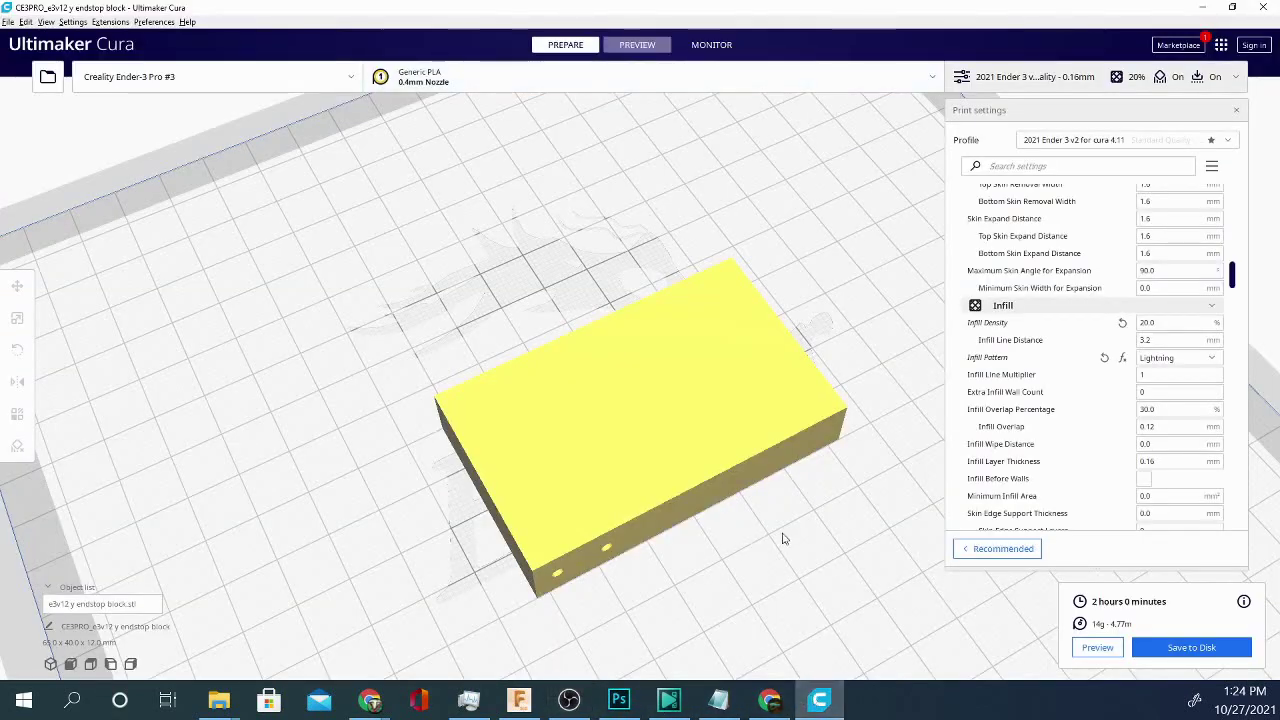
right_drag(845, 580, 502, 486)
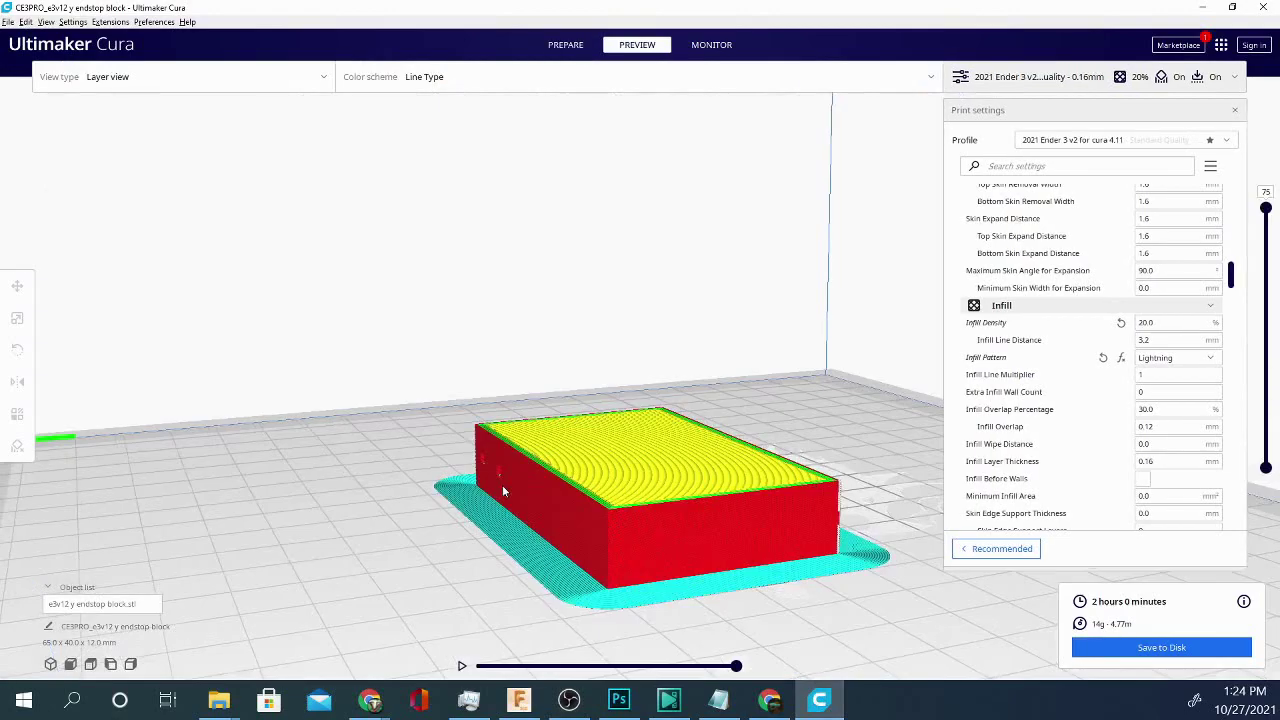
right_drag(716, 333, 864, 392)
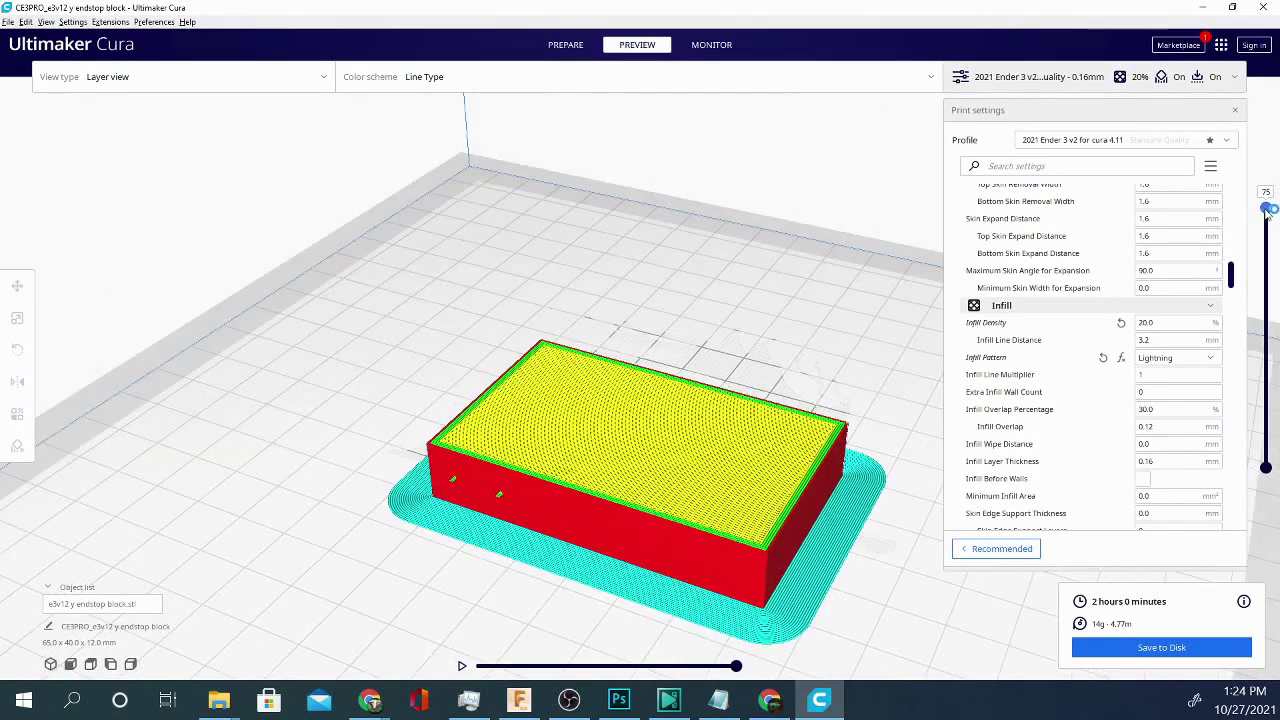
Step: Lower the topmost displayed layer to 7 and examine the block's first lightning infill branches up close from above
drag(1267, 210, 1267, 430)
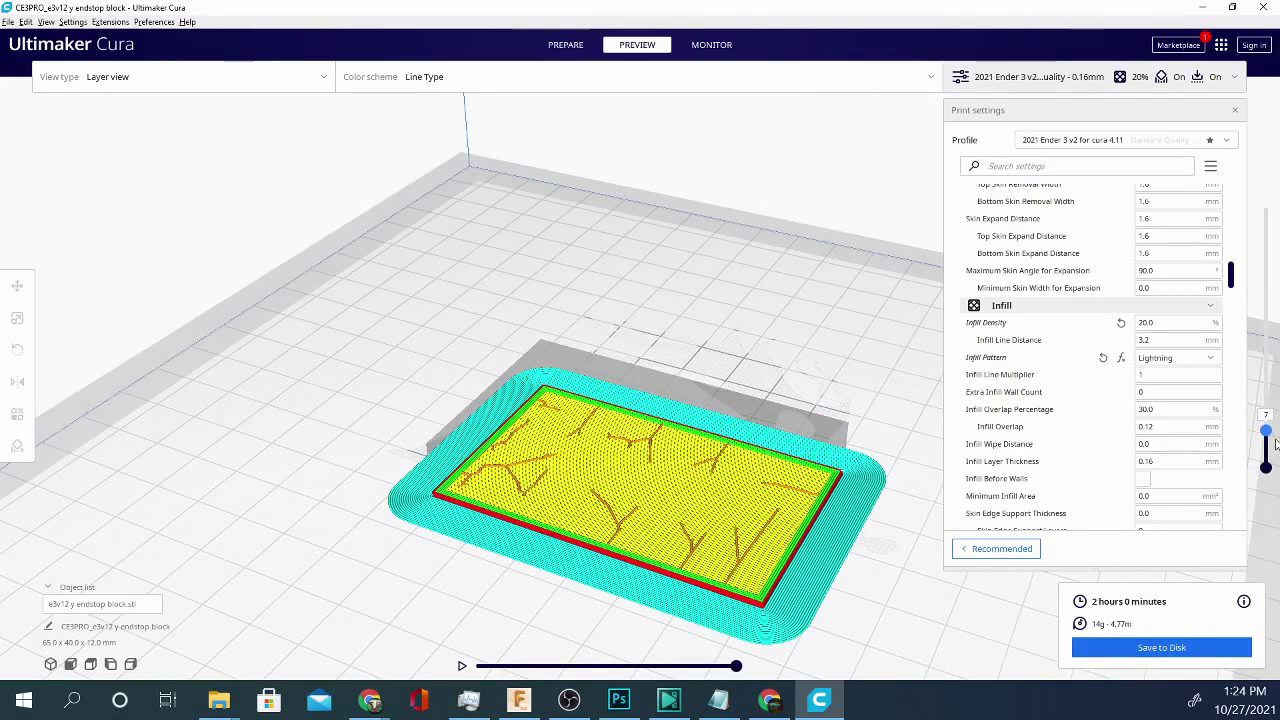
right_drag(690, 300, 716, 425)
scroll(716, 425, up, 1)
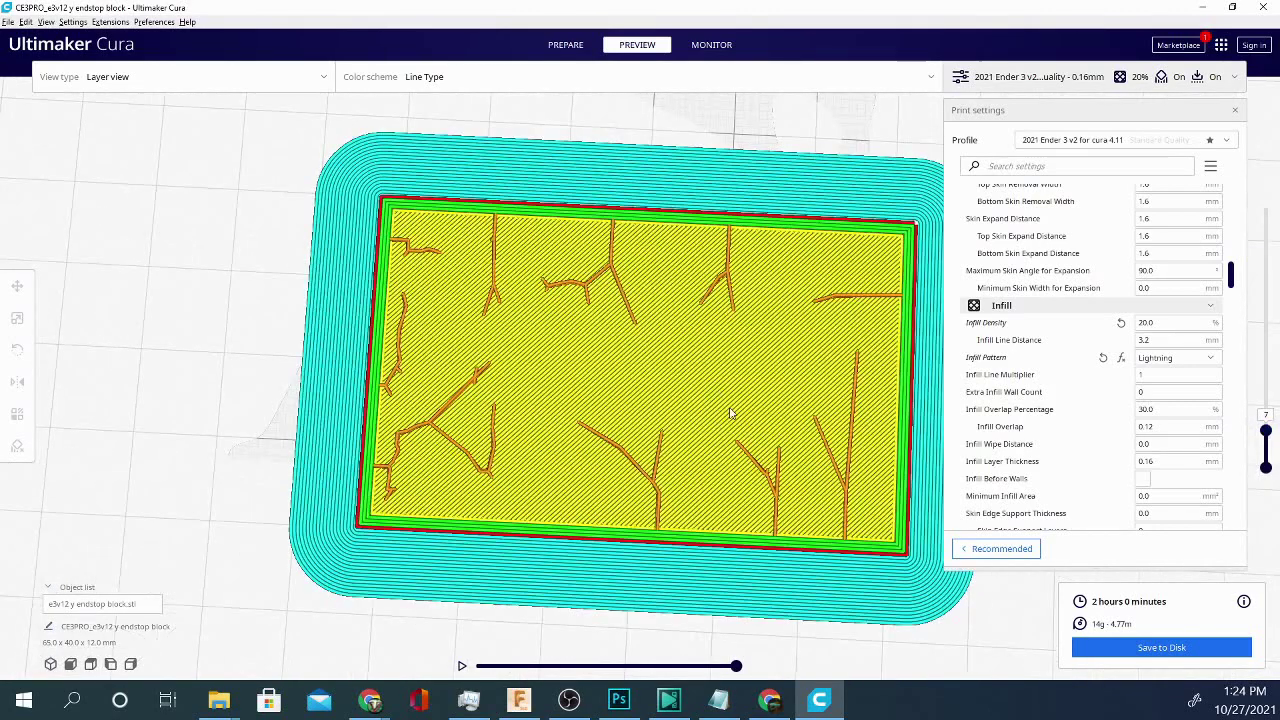
scroll(731, 416, up, 1)
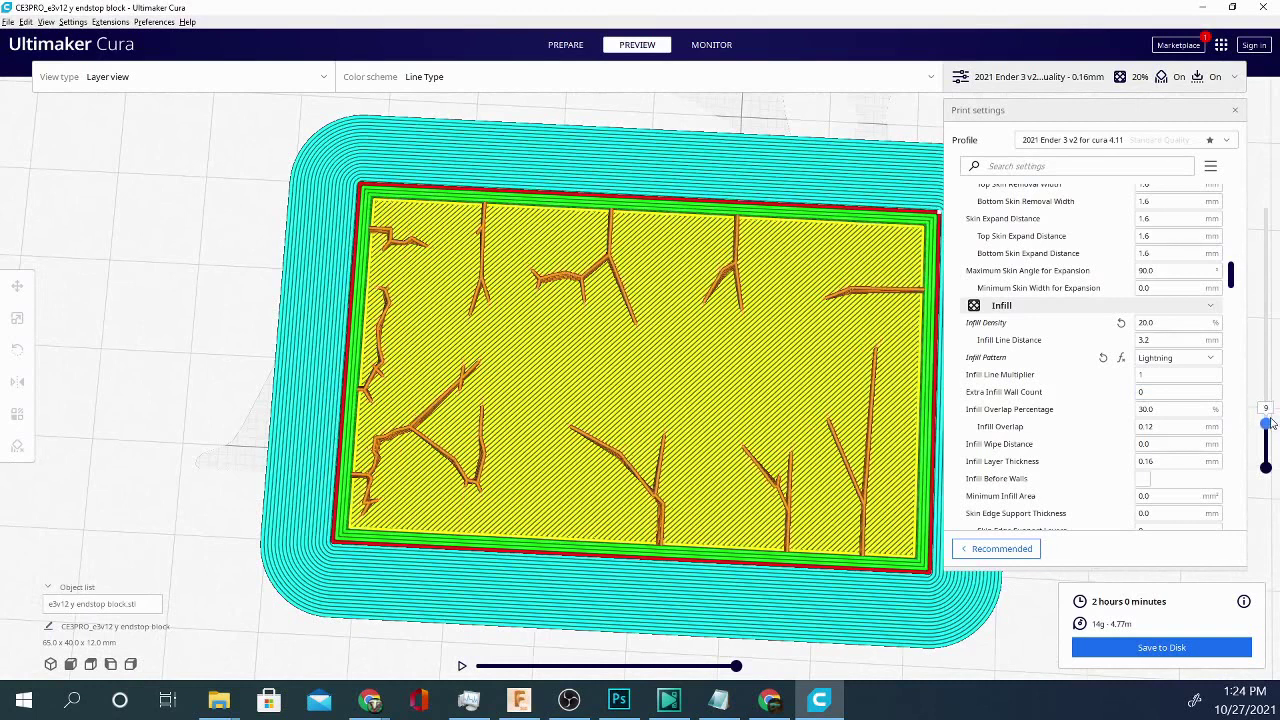
Step: Vary the displayed layer range to examine the lightning infill through the block's height, ending with only the top layers at 75
drag(1268, 470, 1266, 427)
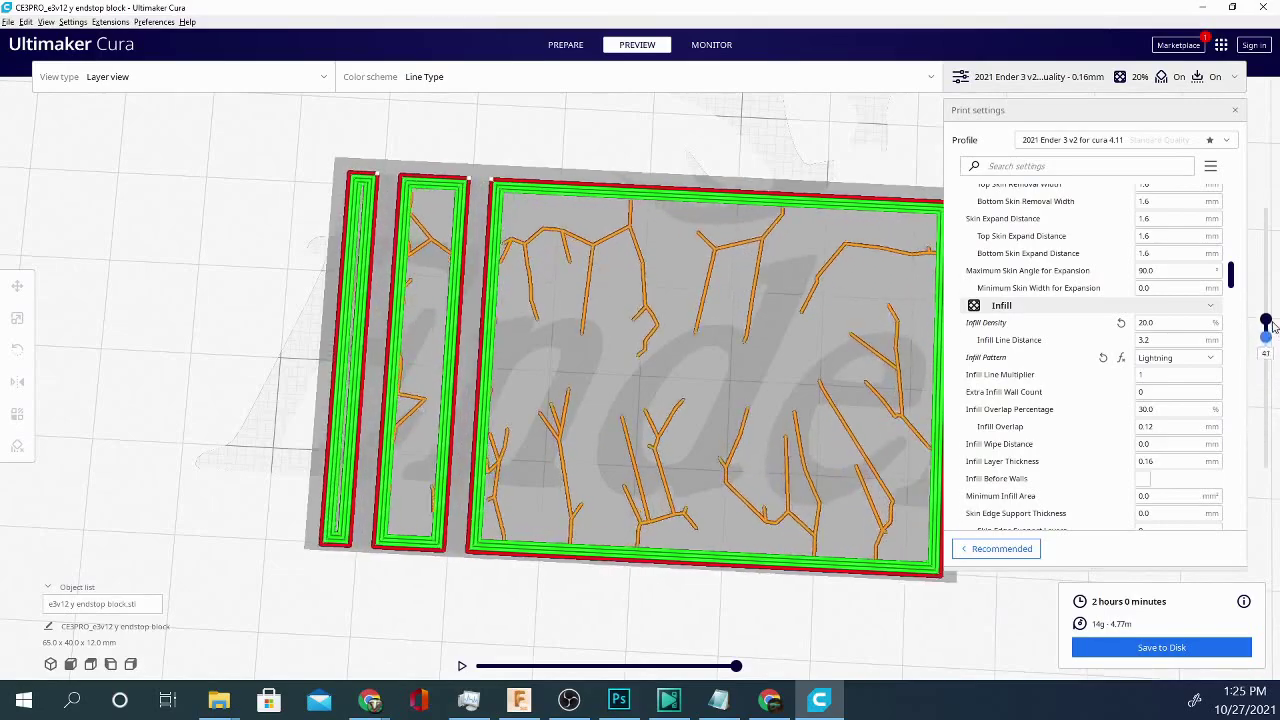
drag(1275, 248, 1266, 508)
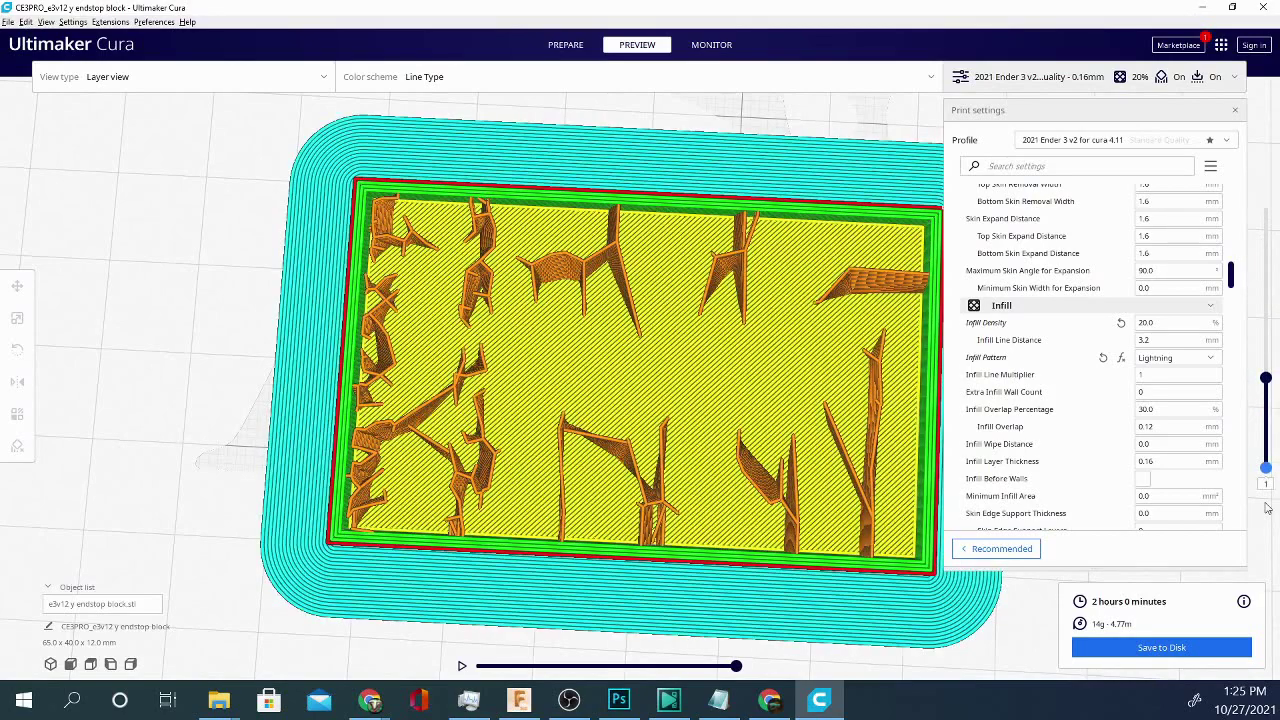
drag(1267, 381, 1277, 227)
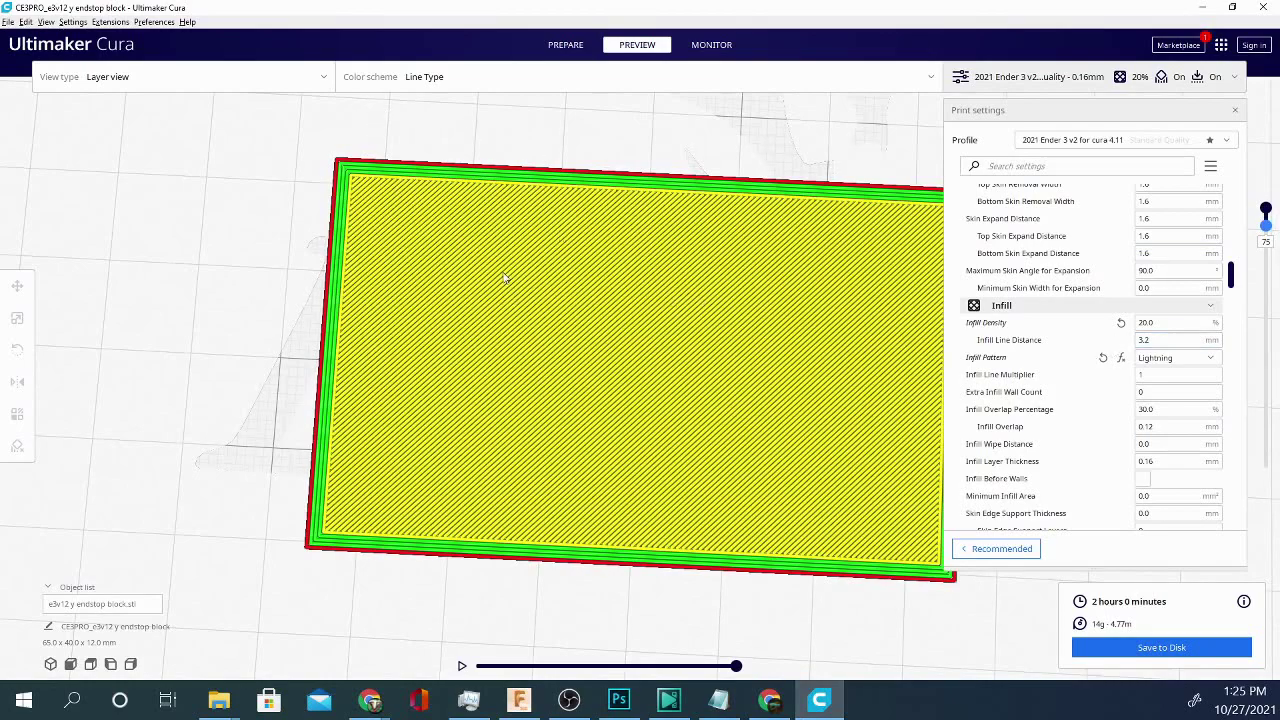
Step: Examine the line pattern of the block's top surface up close and from different angles
right_drag(857, 633, 663, 554)
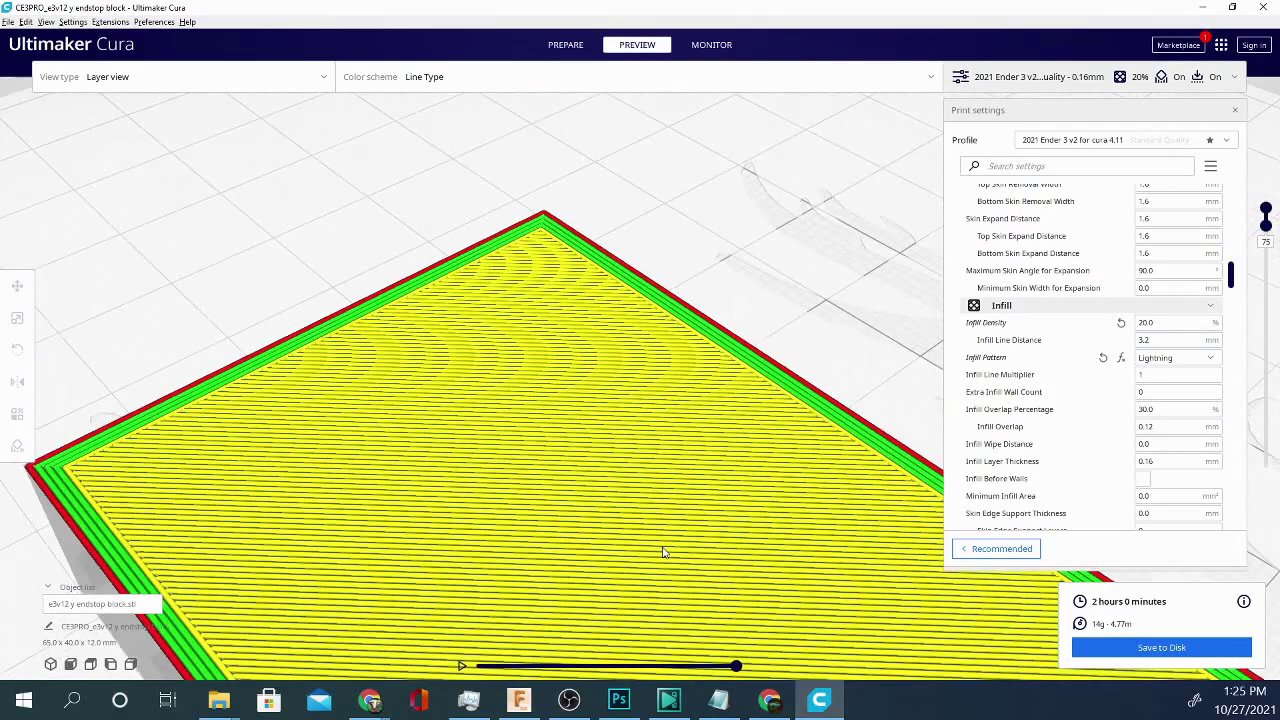
scroll(663, 552, up, 2)
scroll(663, 552, down, 5)
right_drag(770, 530, 585, 566)
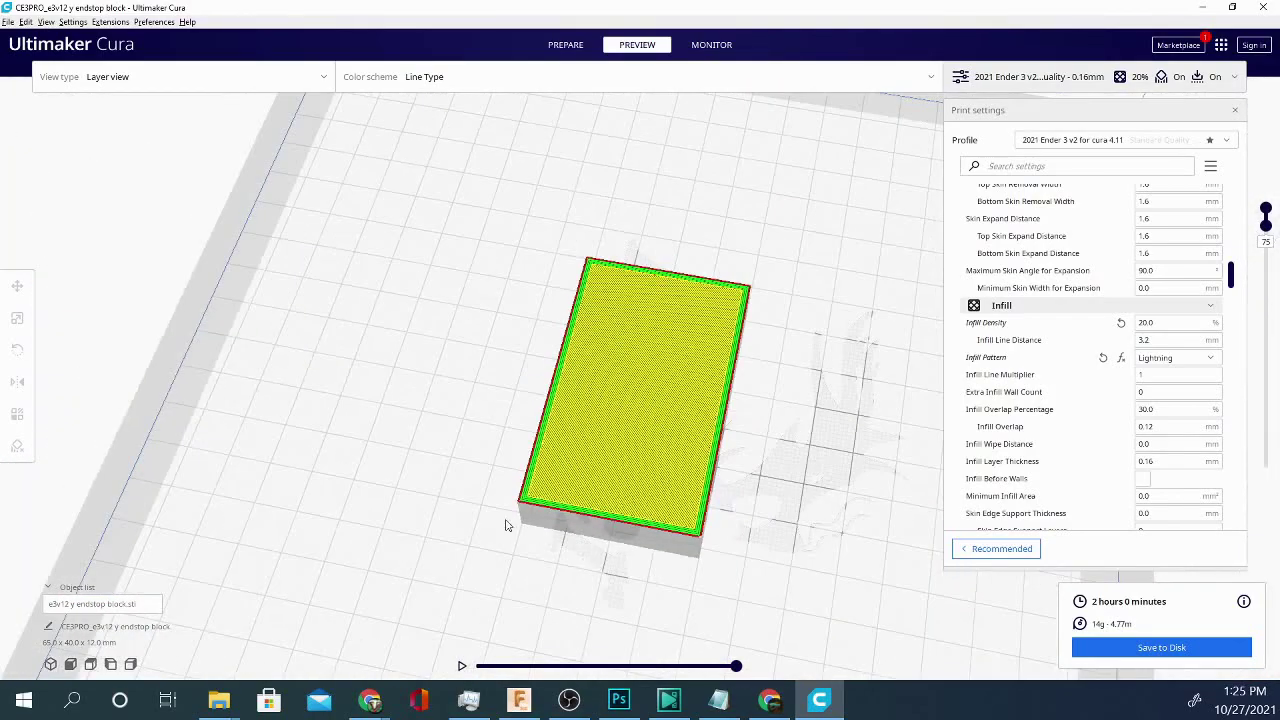